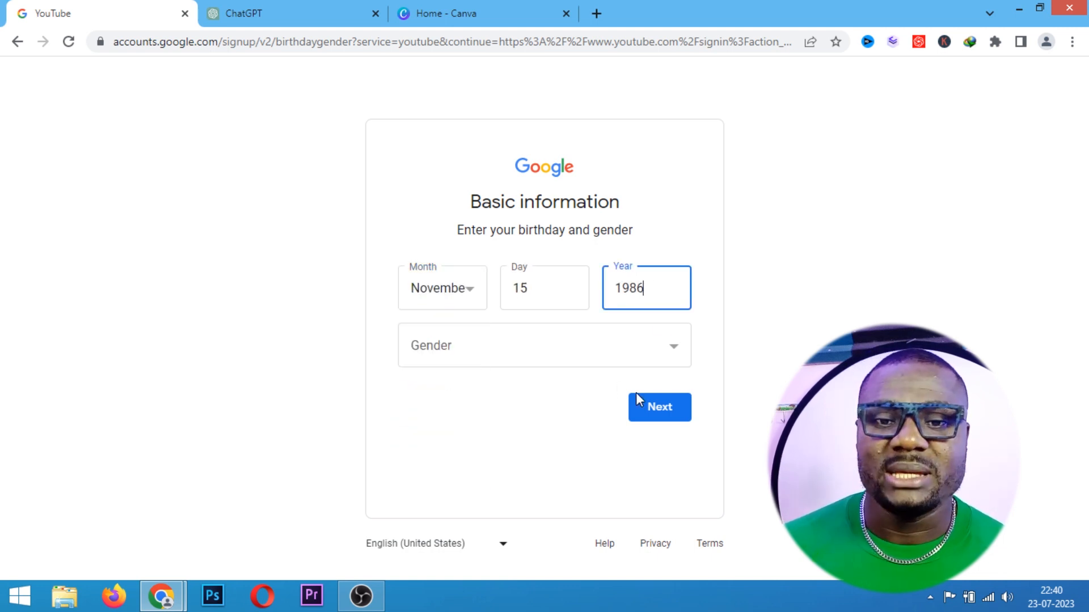
- Set the gender to Male in the account's basic information and continue to the next sign-up page
left_click(642, 357)
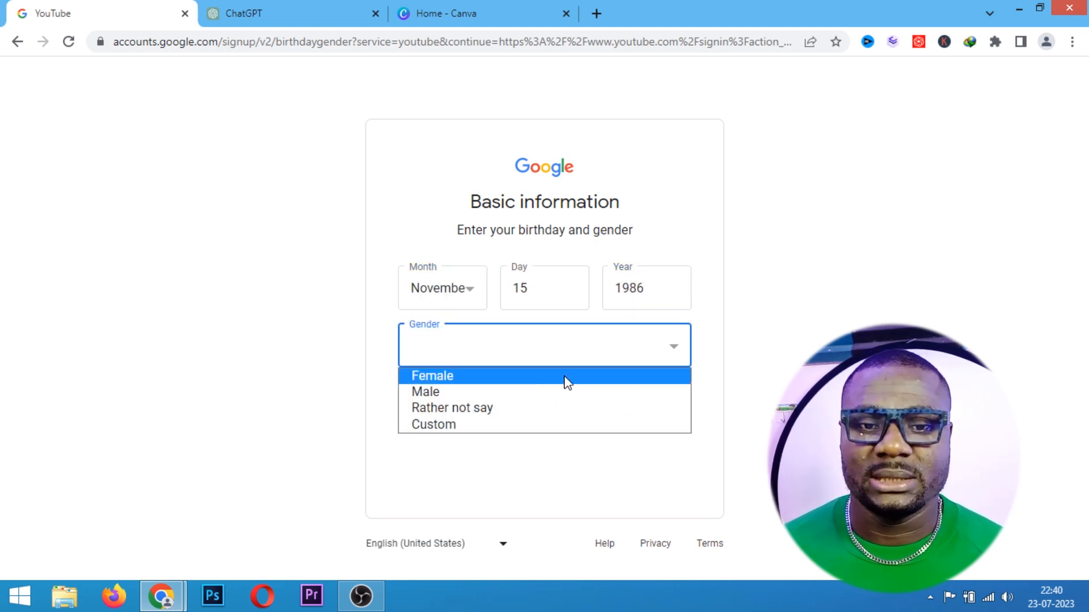
left_click(481, 391)
left_click(655, 403)
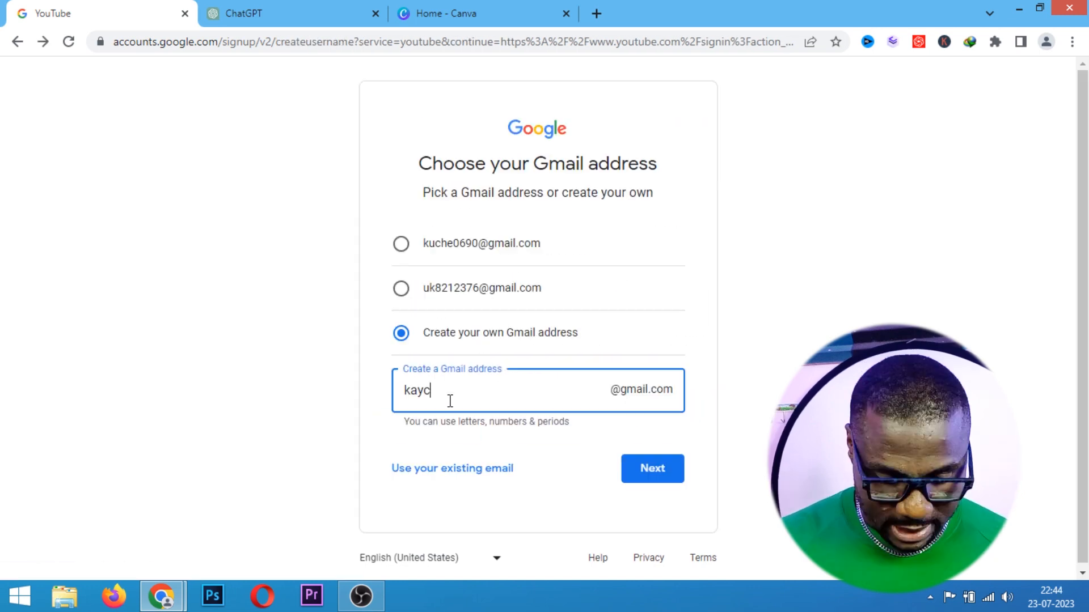
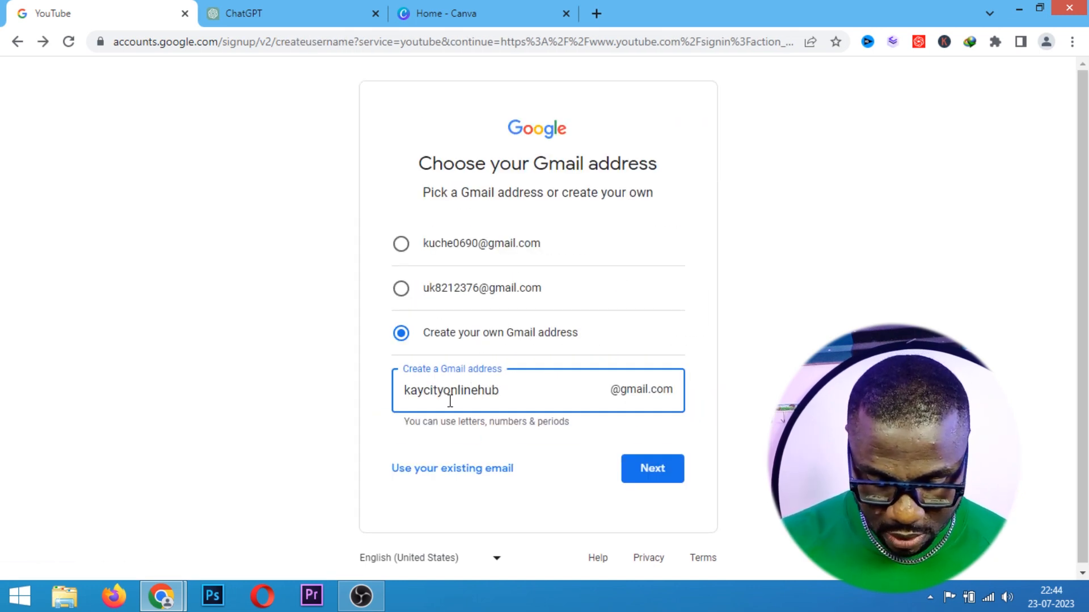
- Enter a custom Gmail address for the new account, and create and submit the account password
left_click(660, 474)
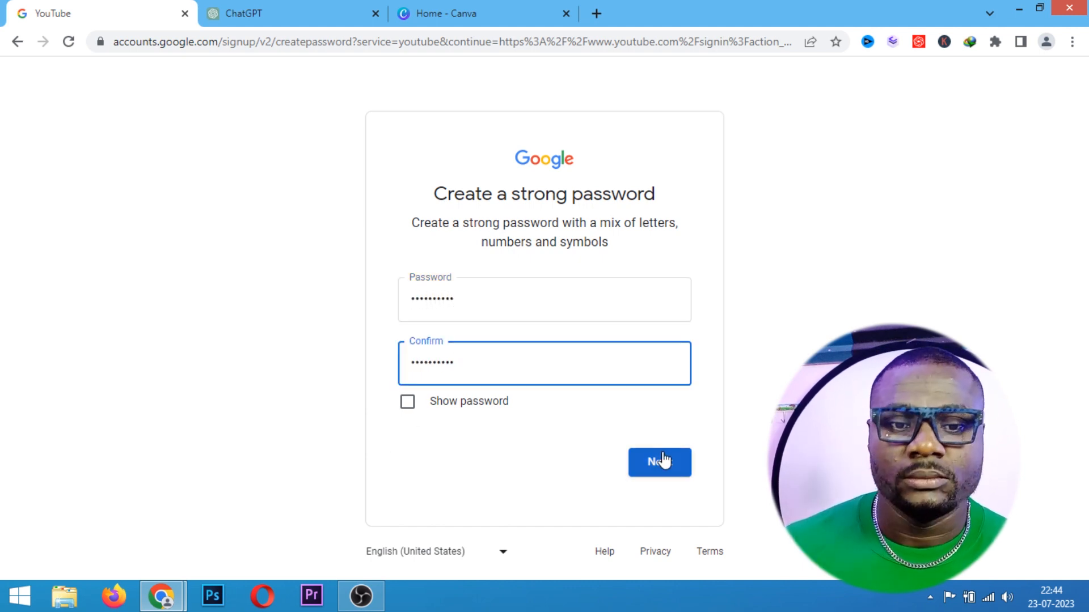
left_click(663, 454)
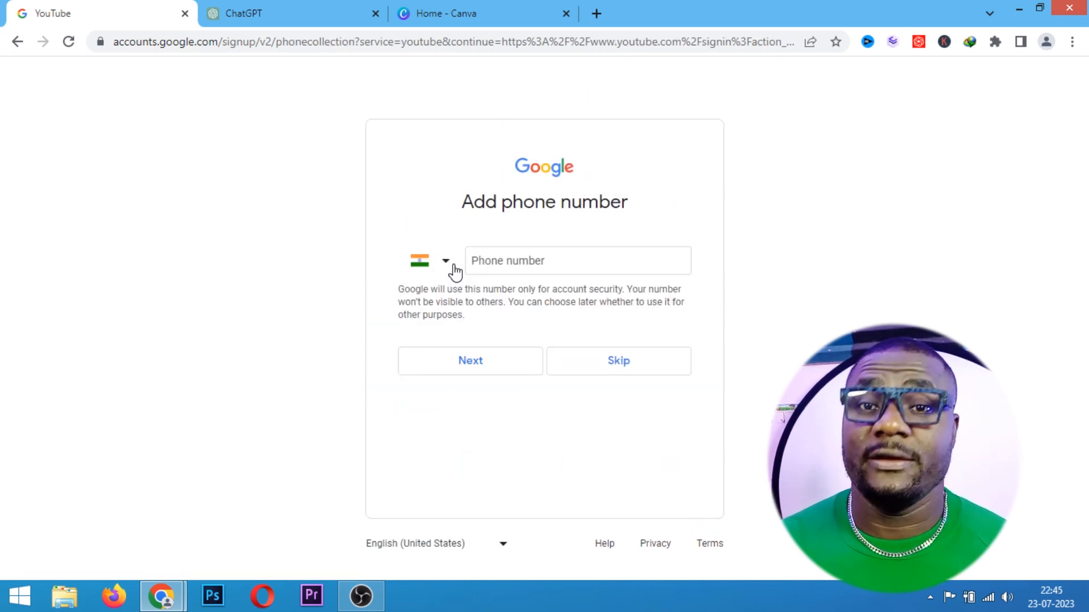
- Add the account's phone number with Nigeria as the country and request the verification text message
left_click(445, 263)
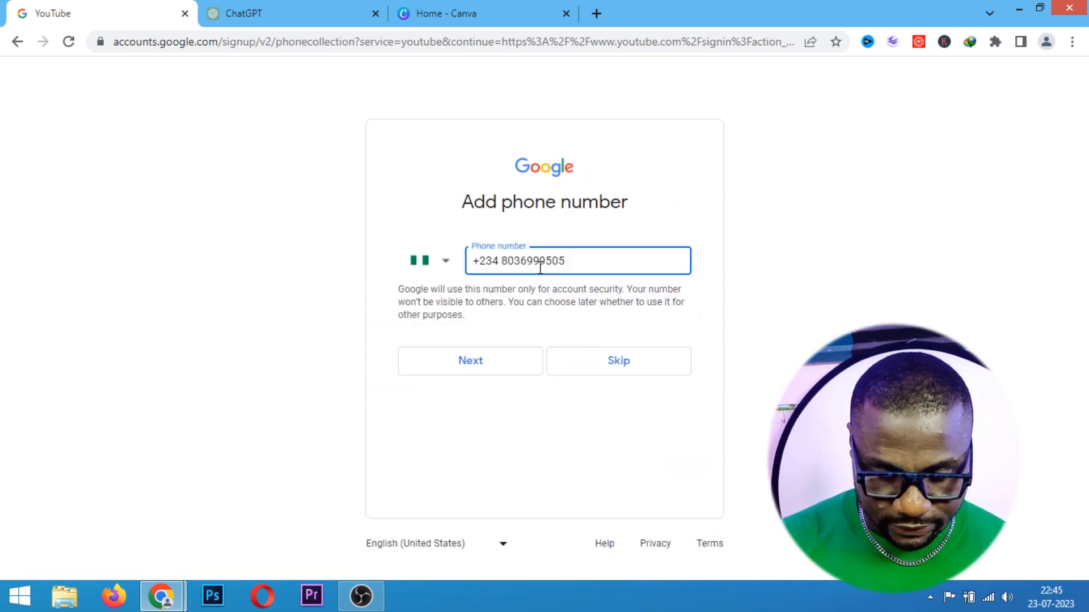
left_click(506, 354)
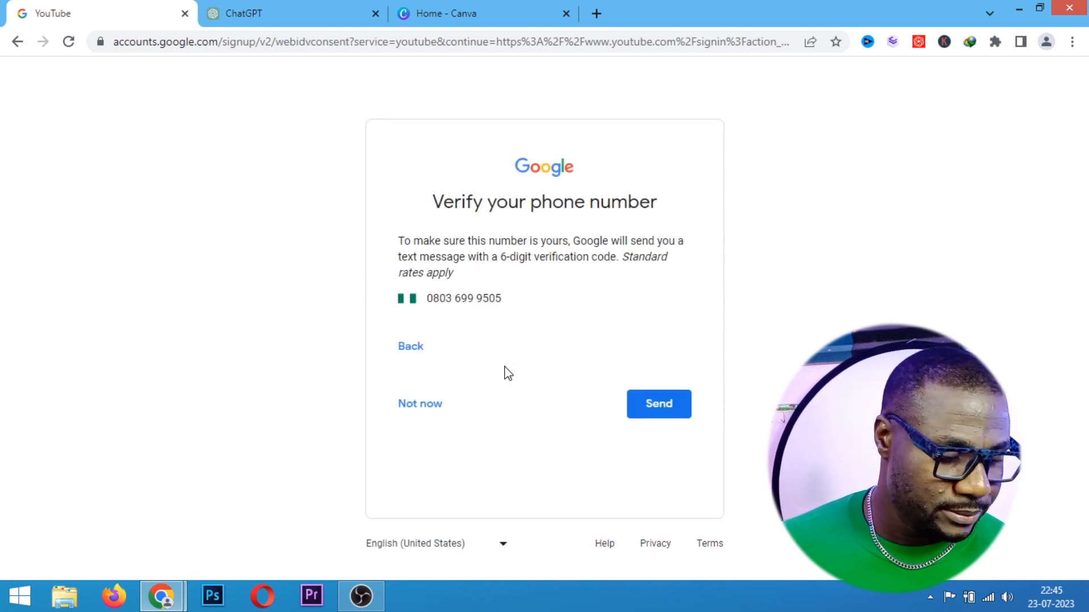
left_click(653, 404)
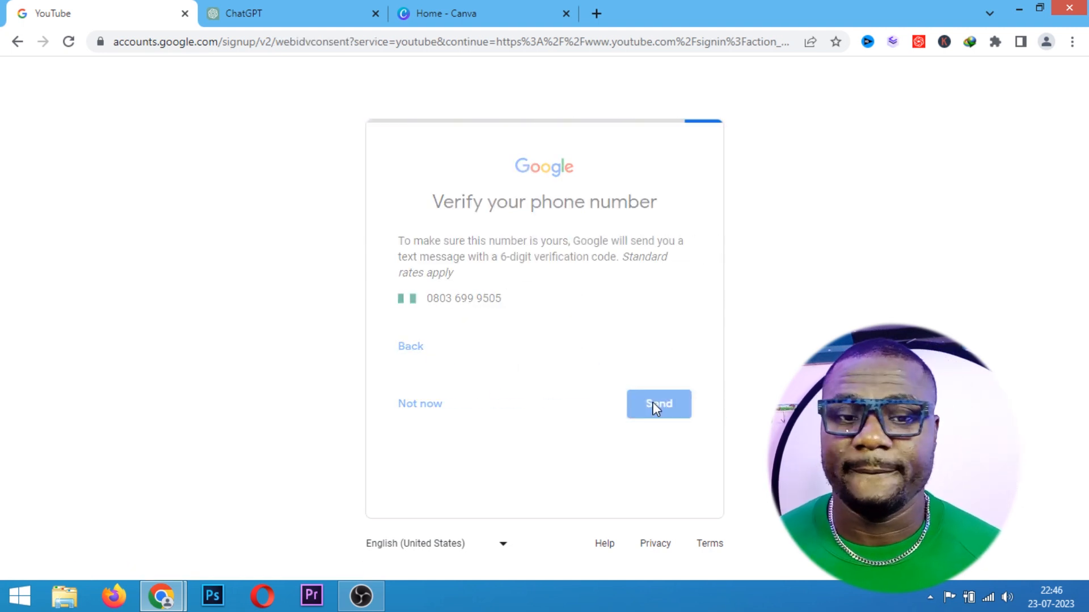
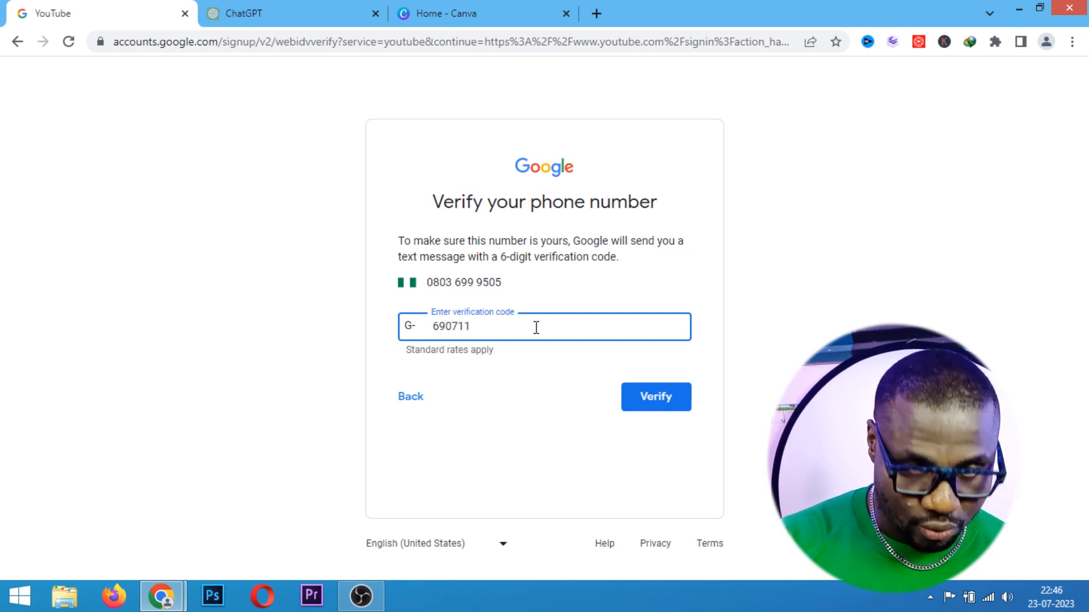
- Enter the verification code from the text message and verify the phone number
left_click(658, 404)
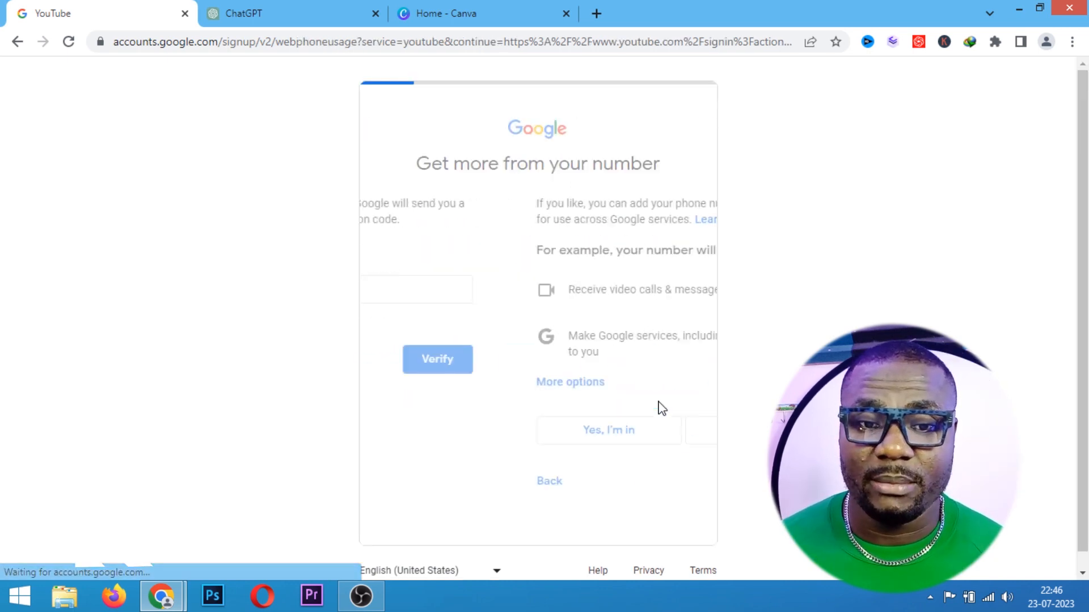
- Opt in to using the phone number across Google services and agree to the account terms
left_click(515, 438)
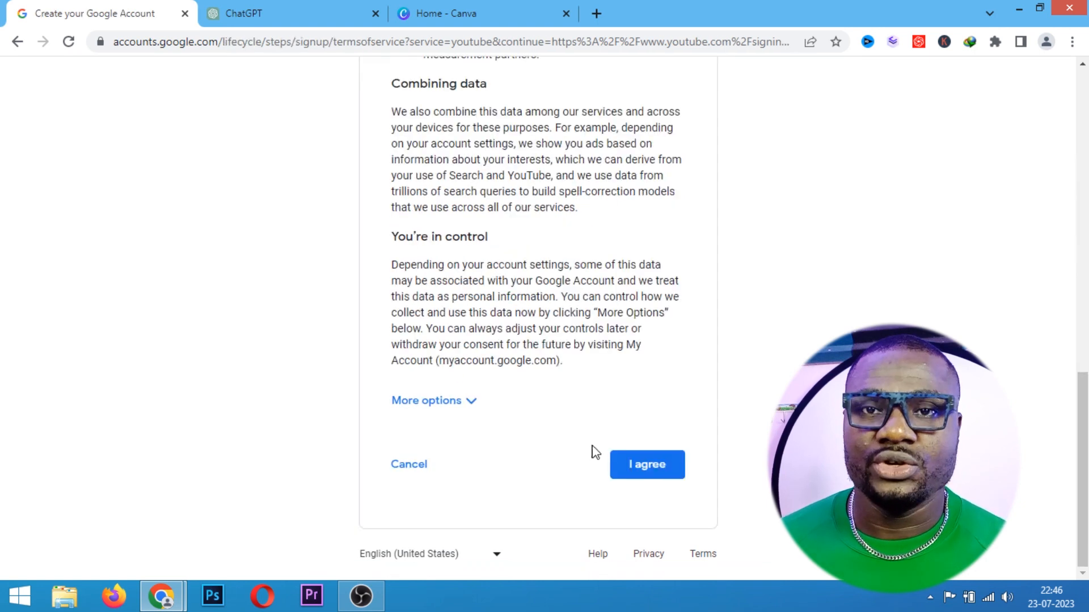
left_click(656, 472)
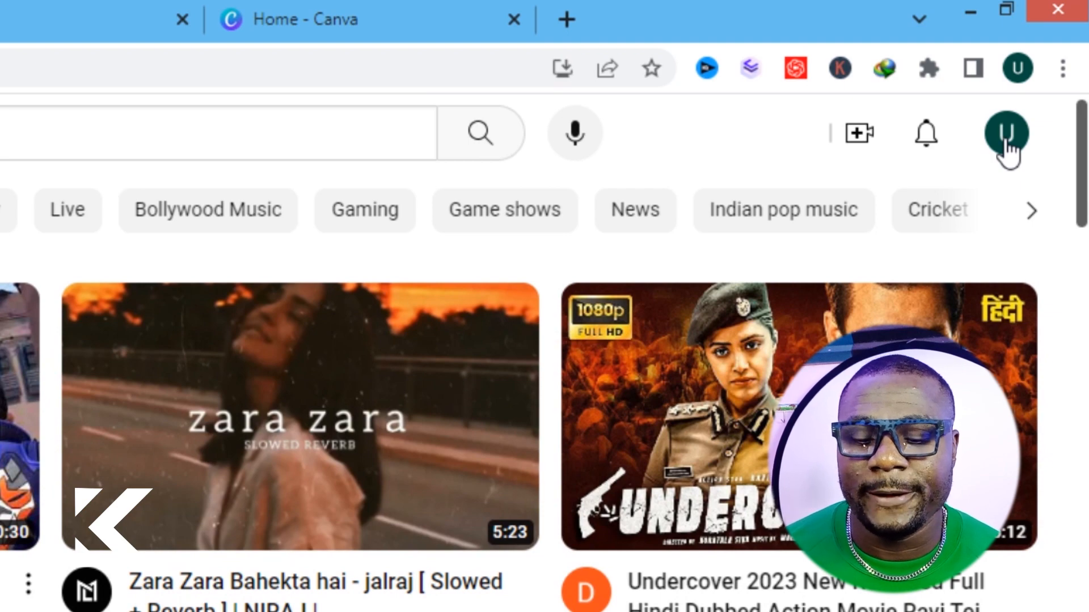
- Start creating a YouTube channel for the signed-in account
left_click(1004, 142)
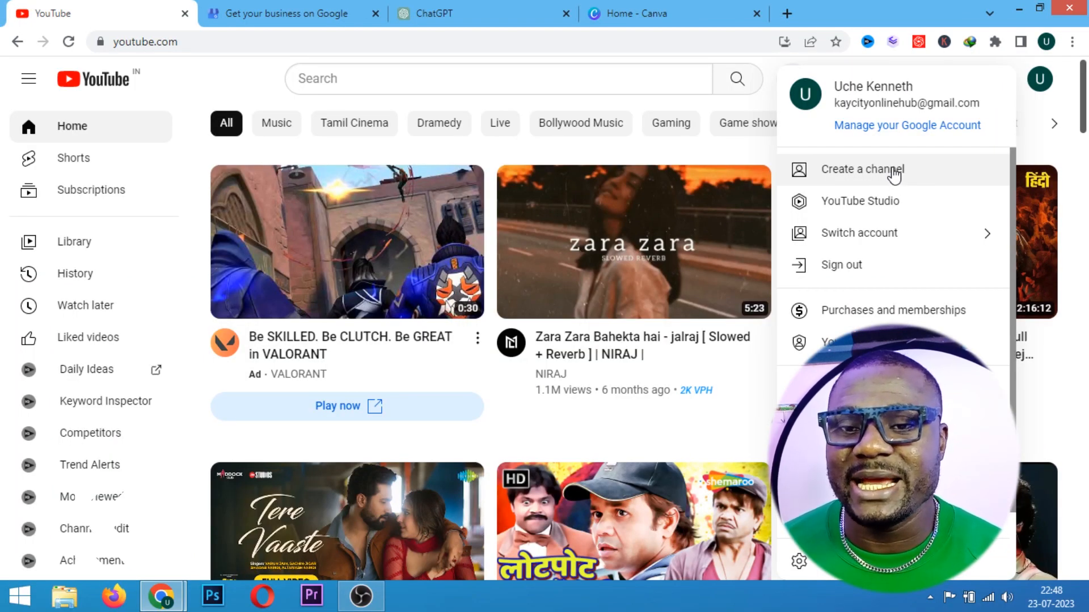
left_click(894, 171)
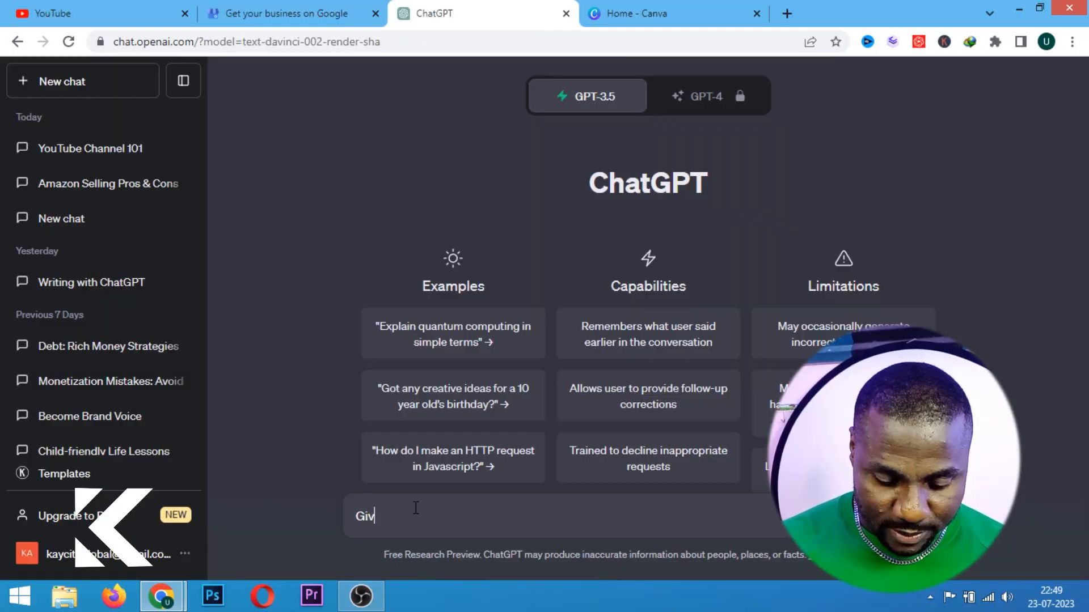
- Switch to ChatGPT and ask for 20 names for a YouTube channel in the content creation niche
type("e 20 ")
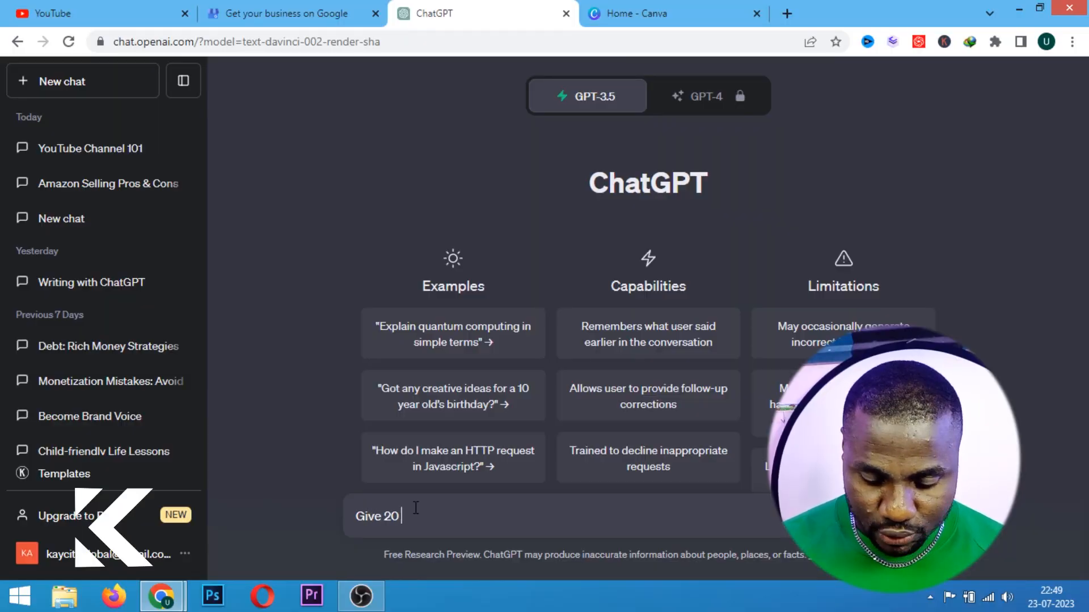
type("name f")
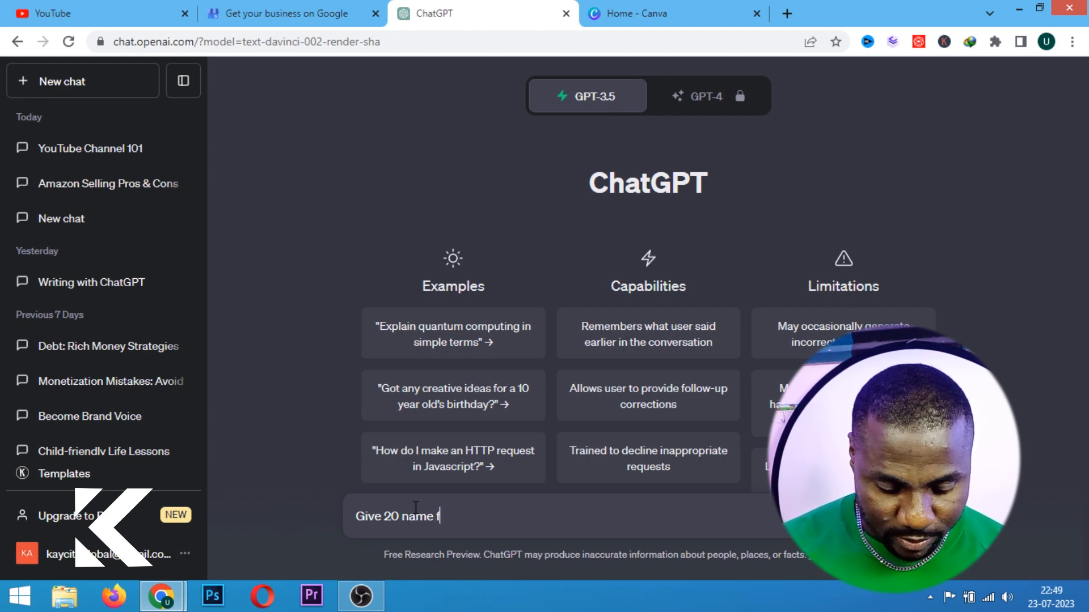
type("or my Youtube Ch")
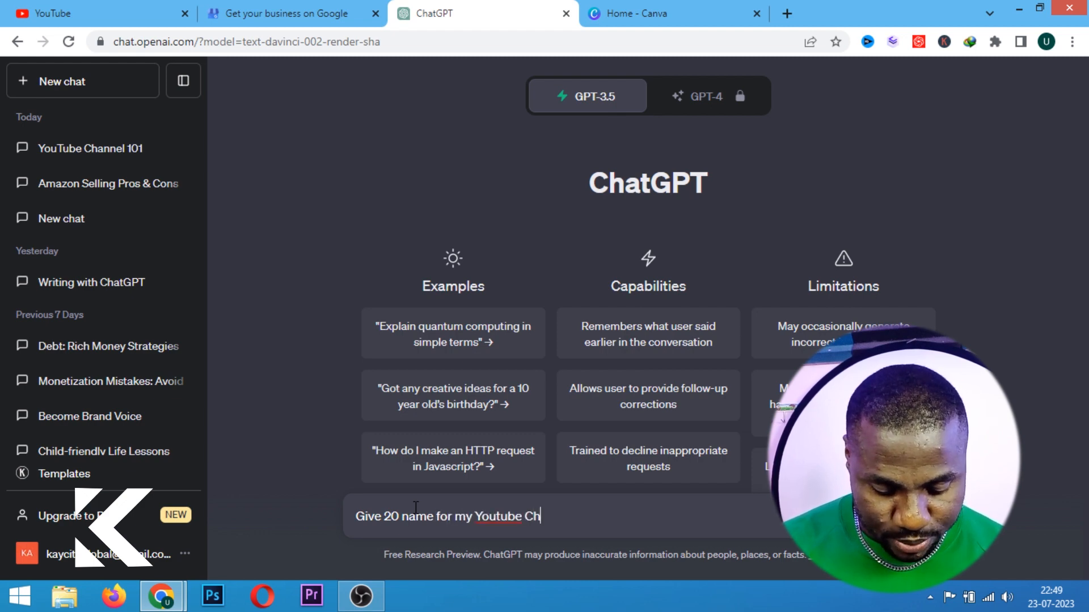
type("annel")
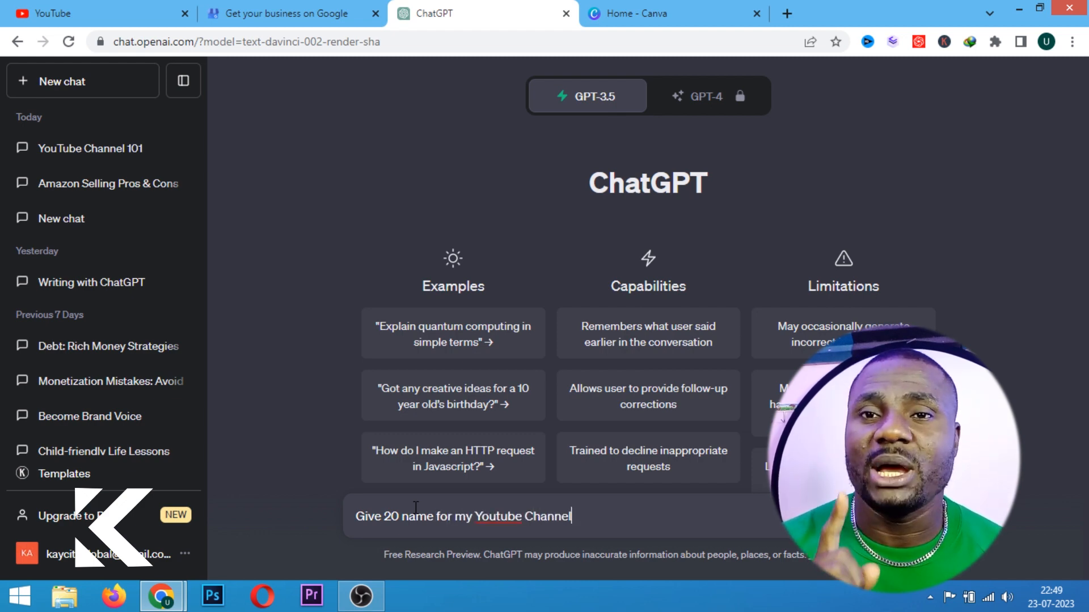
type(". the niche for this channel content cr")
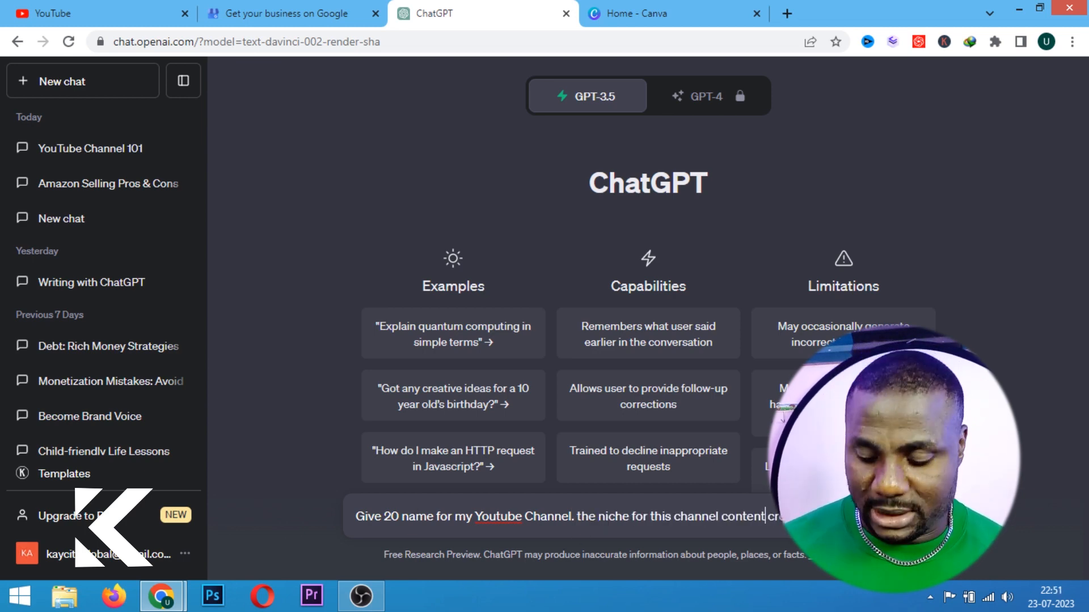
key("Return")
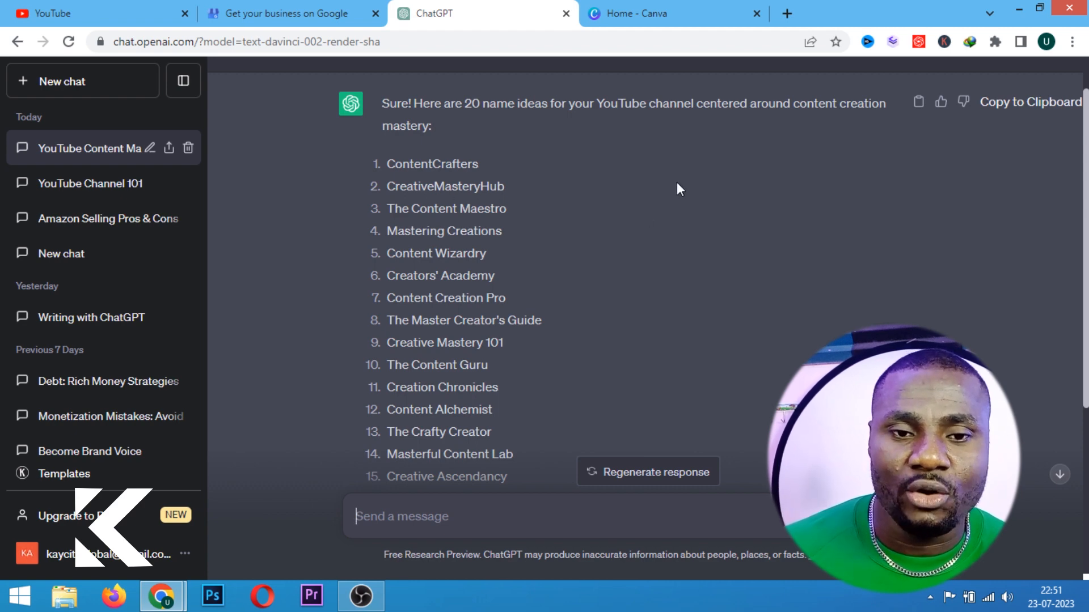
- Copy the suggested name "Creators' Academy" and use it as the new channel's name on YouTube
scroll(492, 339, "down", 1)
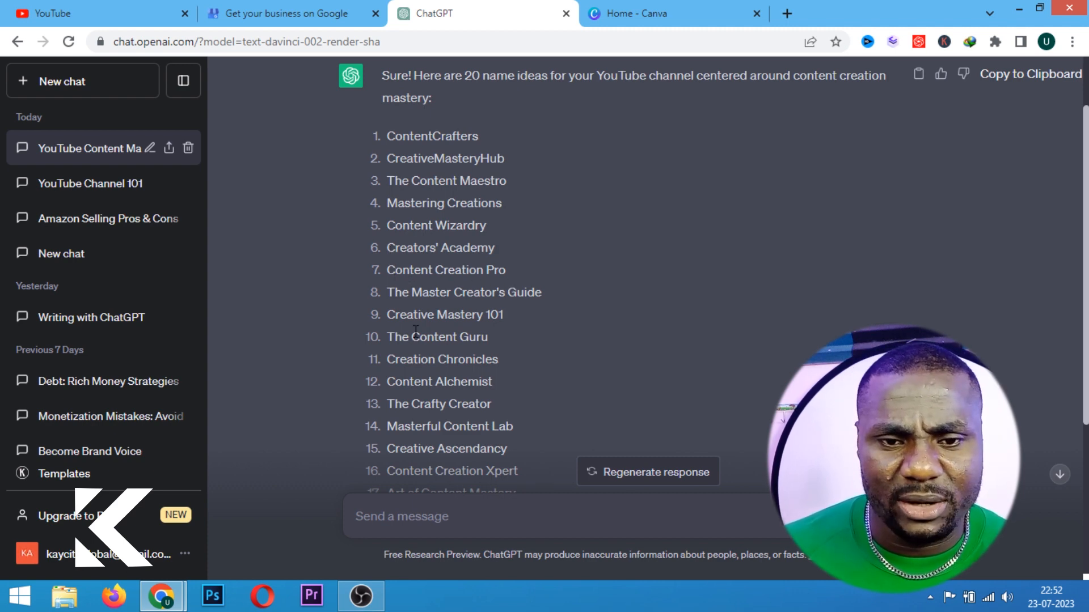
left_click_drag(386, 248, 543, 263)
key("ctrl+c")
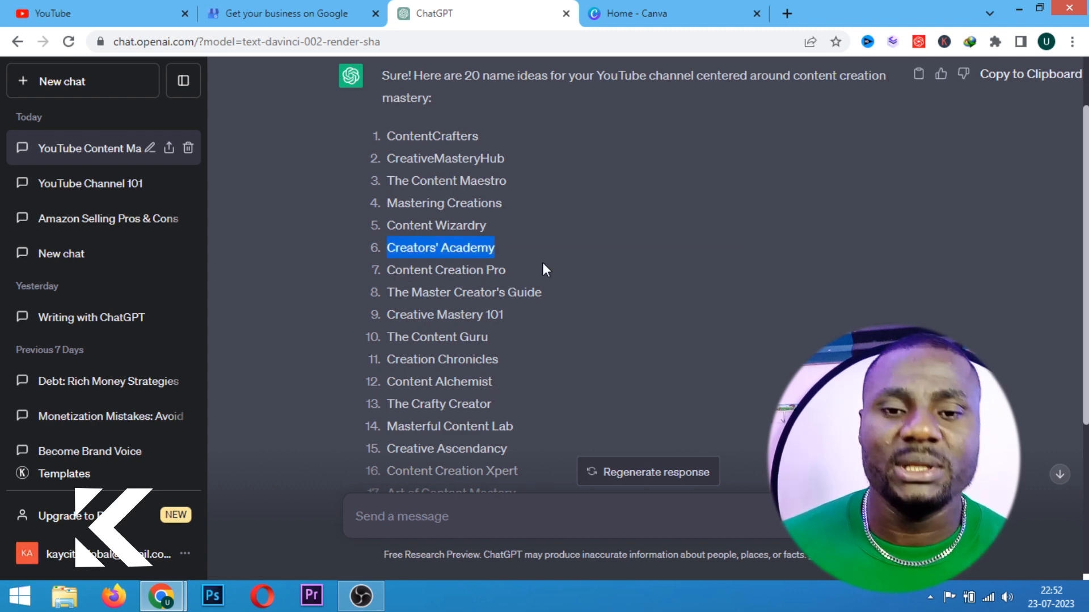
left_click(107, 15)
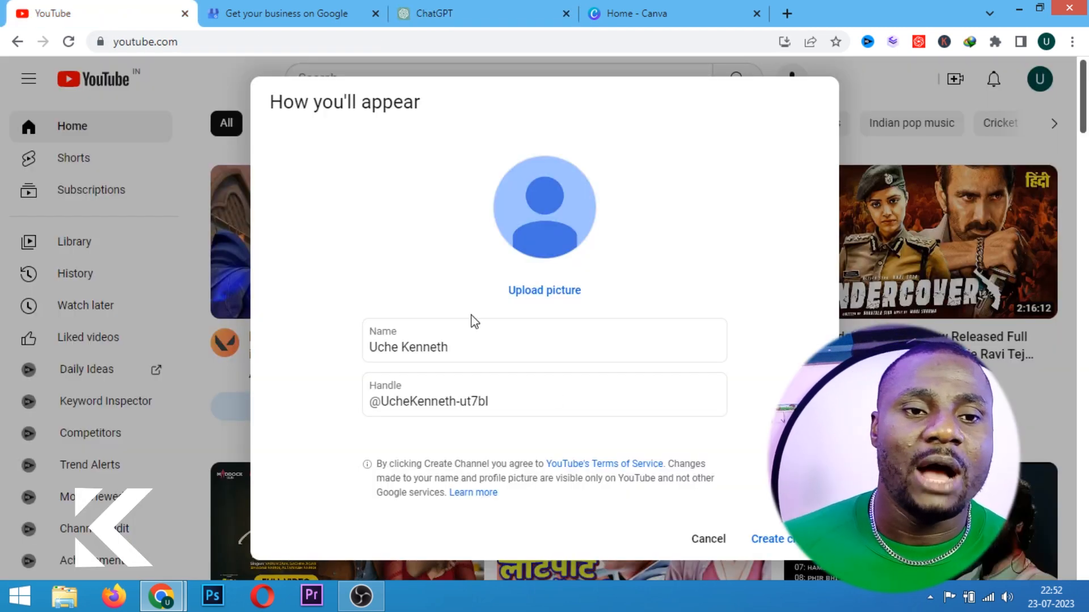
left_click(475, 350)
key("ctrl+a")
key("ctrl+v")
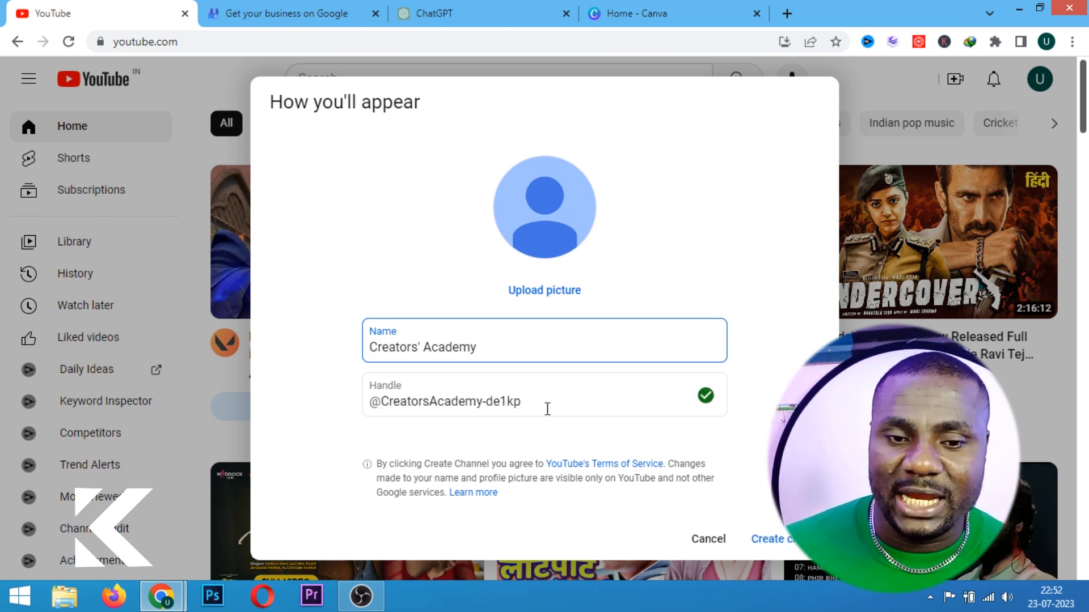
left_click_drag(539, 406, 488, 410)
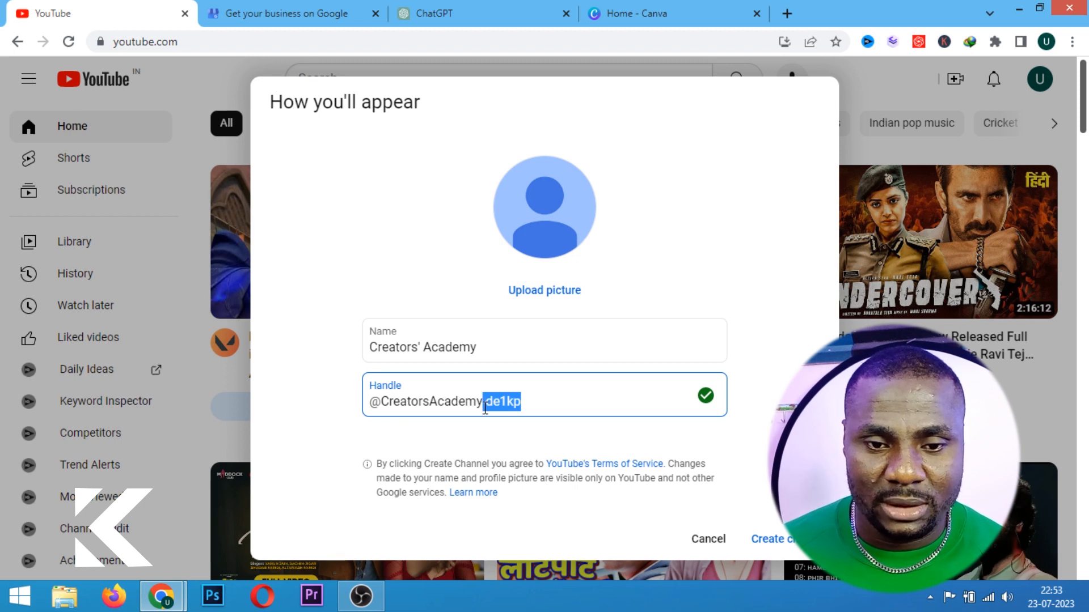
type("hub")
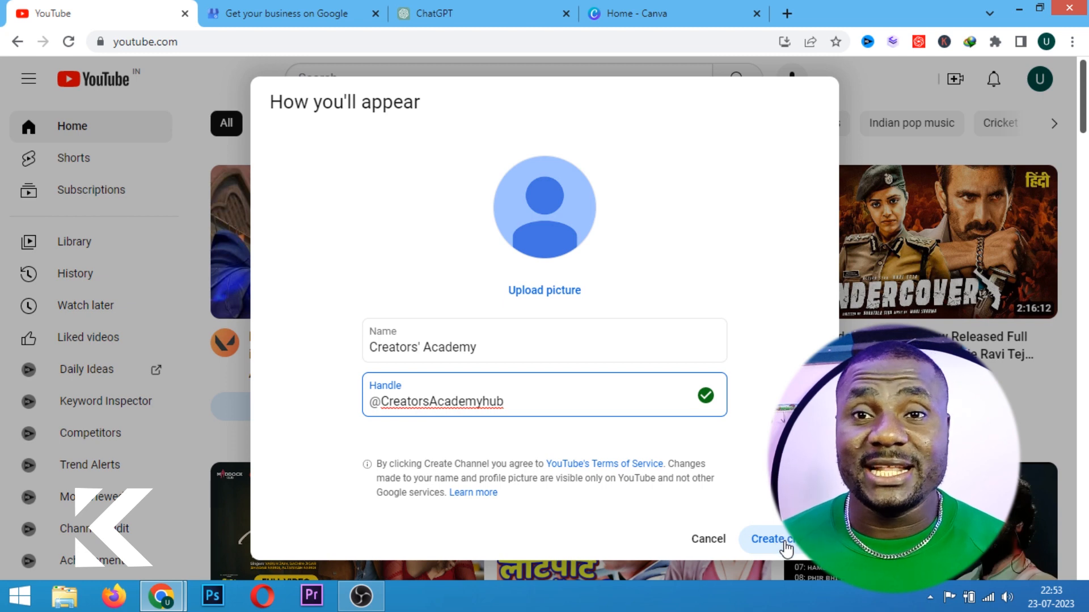
left_click(786, 547)
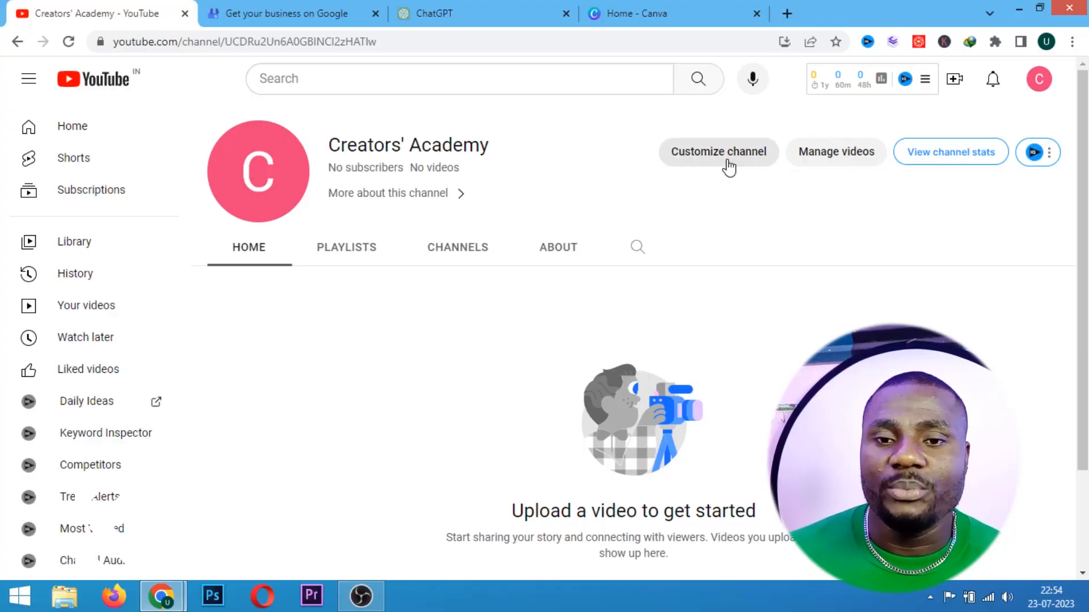
- Open the new channel's customization in YouTube Studio, dismiss the welcome message and show the branding settings
left_click(736, 161)
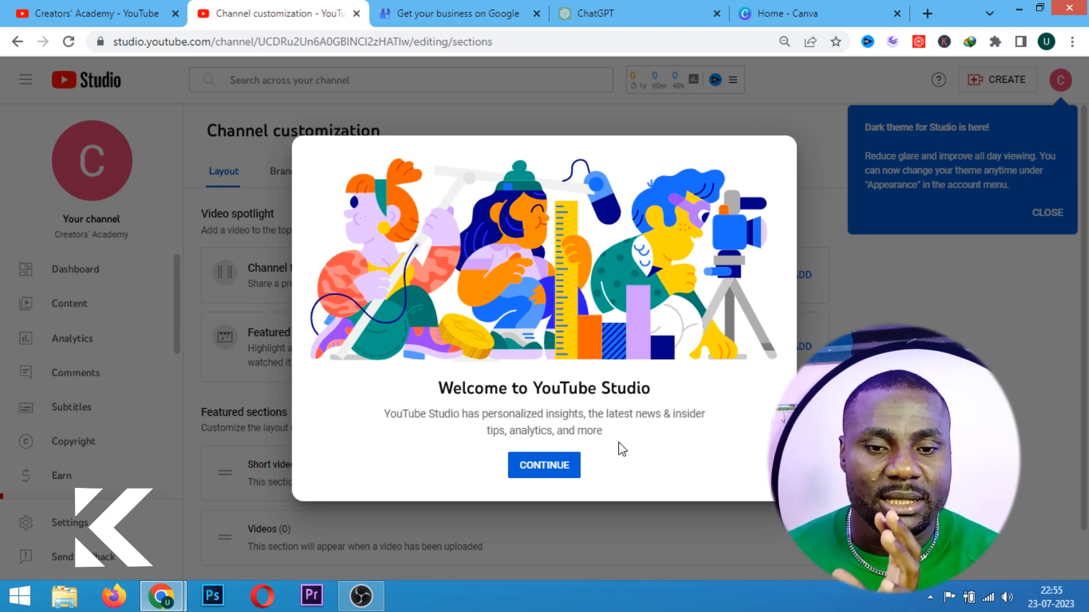
left_click(544, 468)
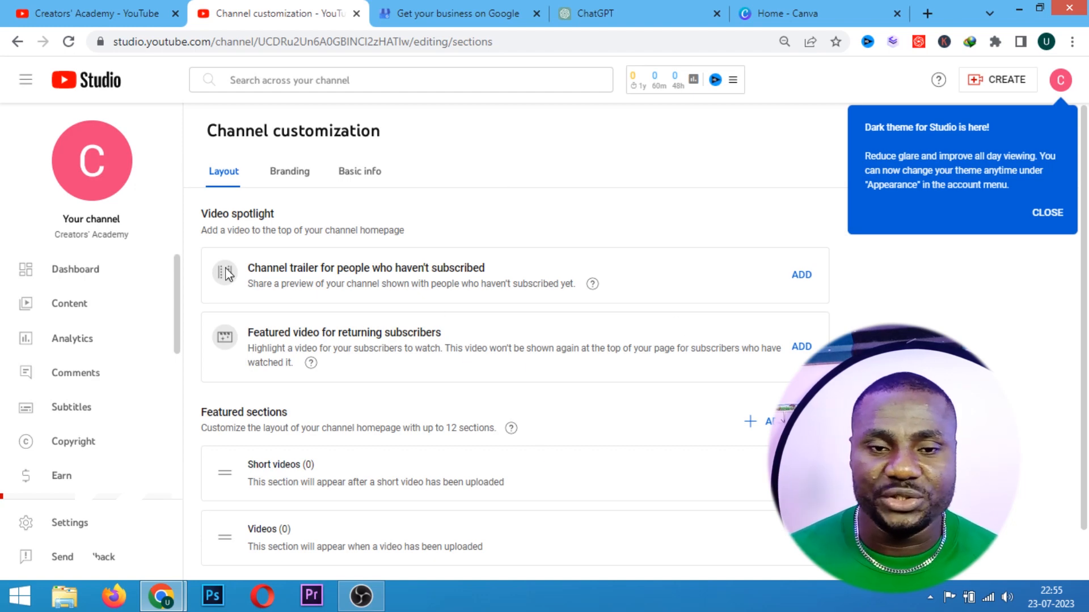
left_click(286, 171)
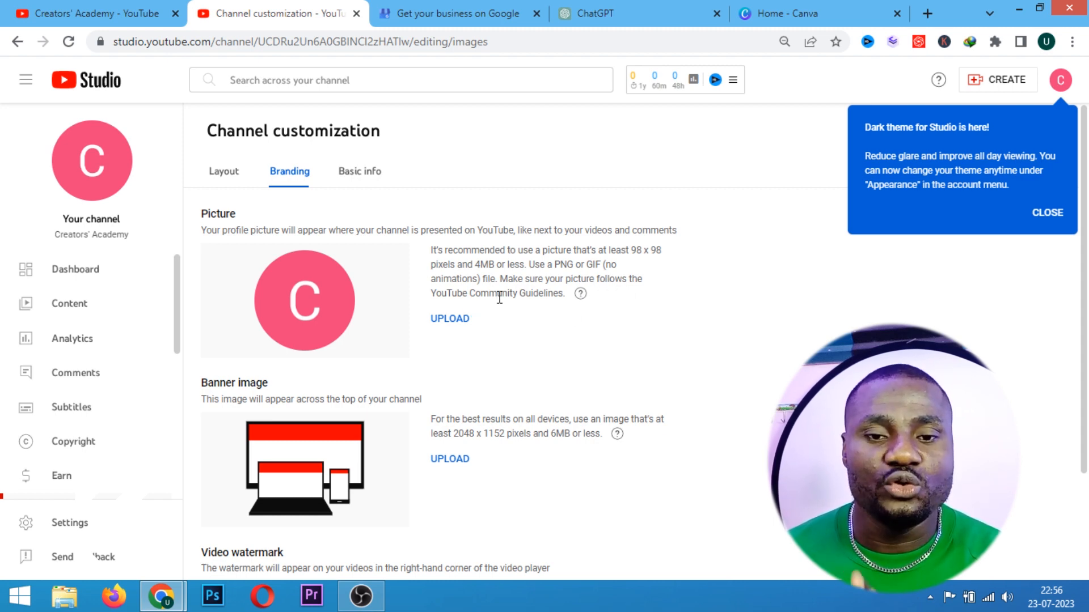
- Upload the portrait photo of the man in blue from the Book mockup folder as the profile picture and check its circular crop
left_click(449, 318)
left_click(293, 256)
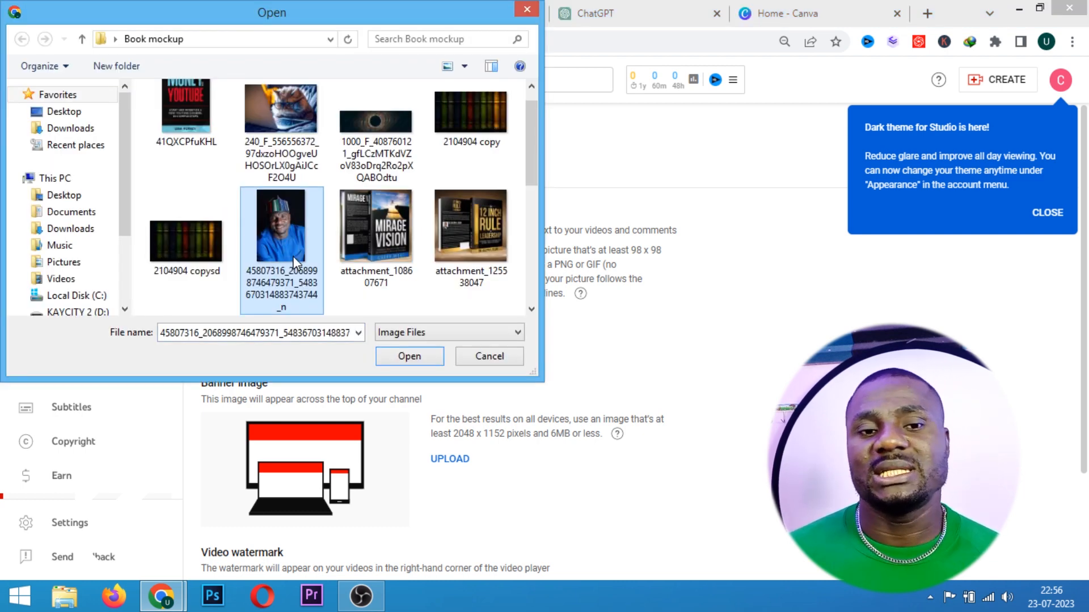
left_click(413, 357)
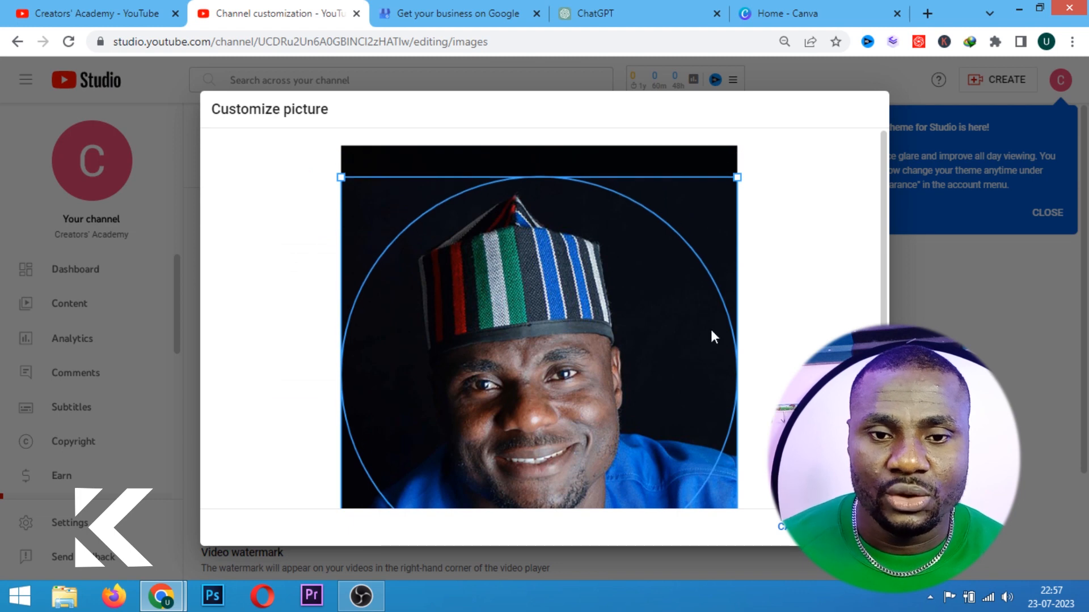
scroll(681, 341, "down", 5)
scroll(709, 376, "up", 5)
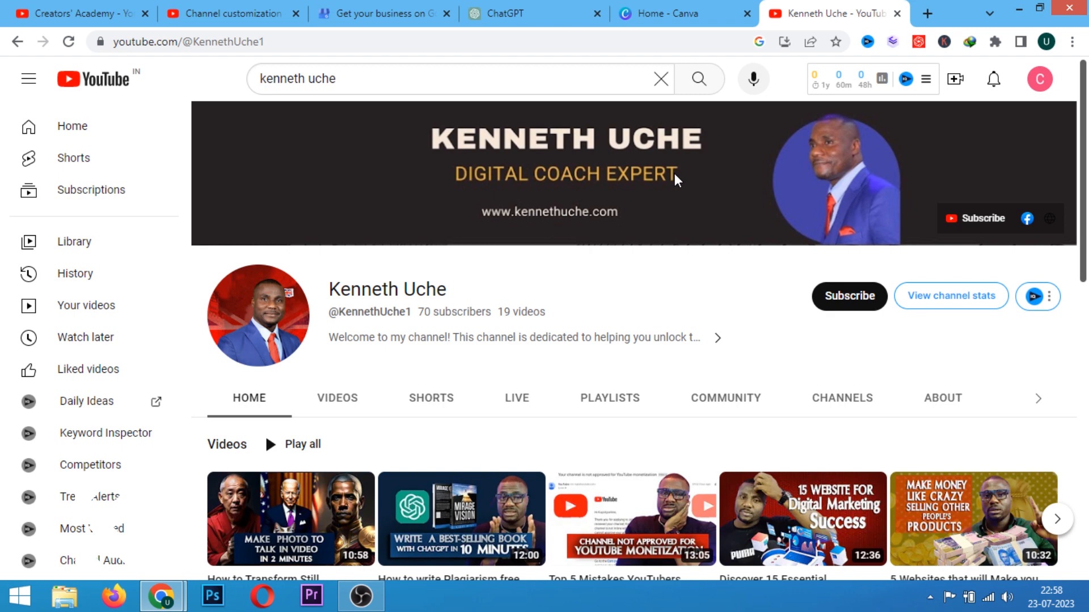
- Switch to Canva, search for YouTube banner templates and start customizing the Black Modern Vlogger YouTube Banner template
left_click(221, 13)
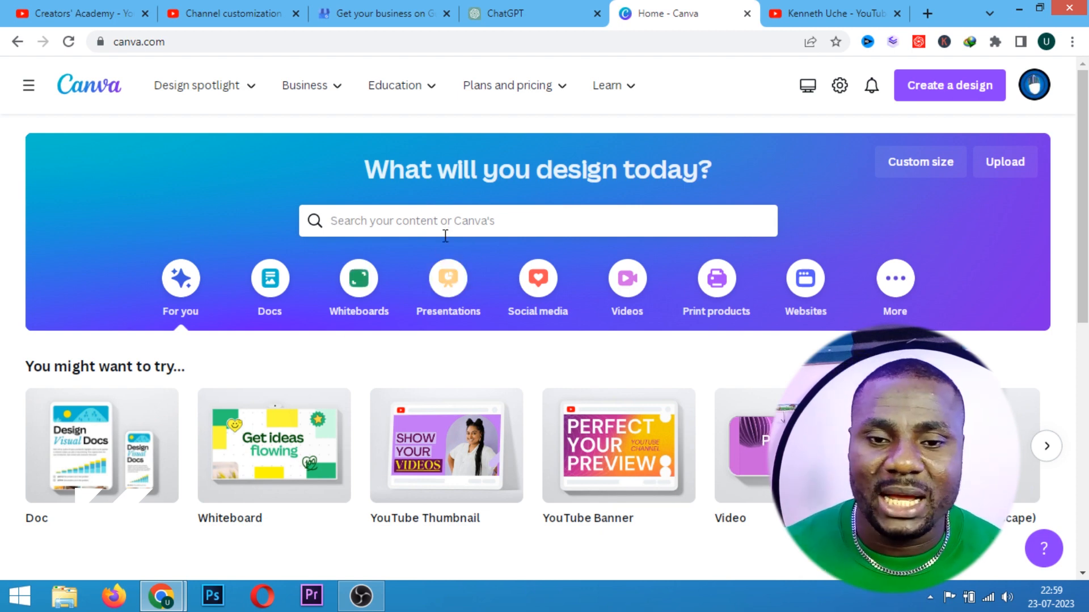
left_click(454, 220)
type("you")
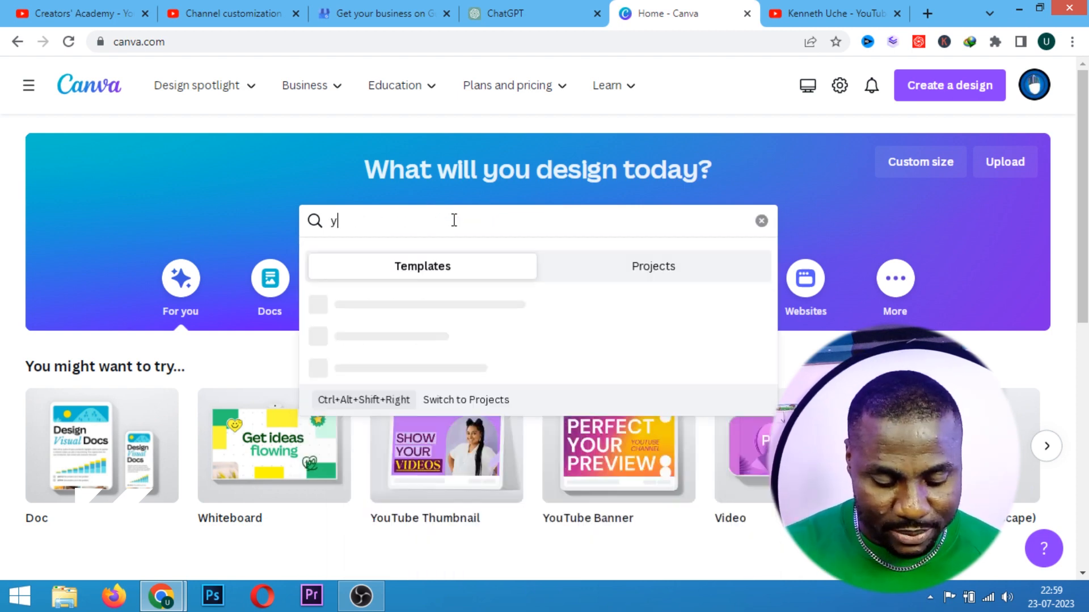
type("tube banne")
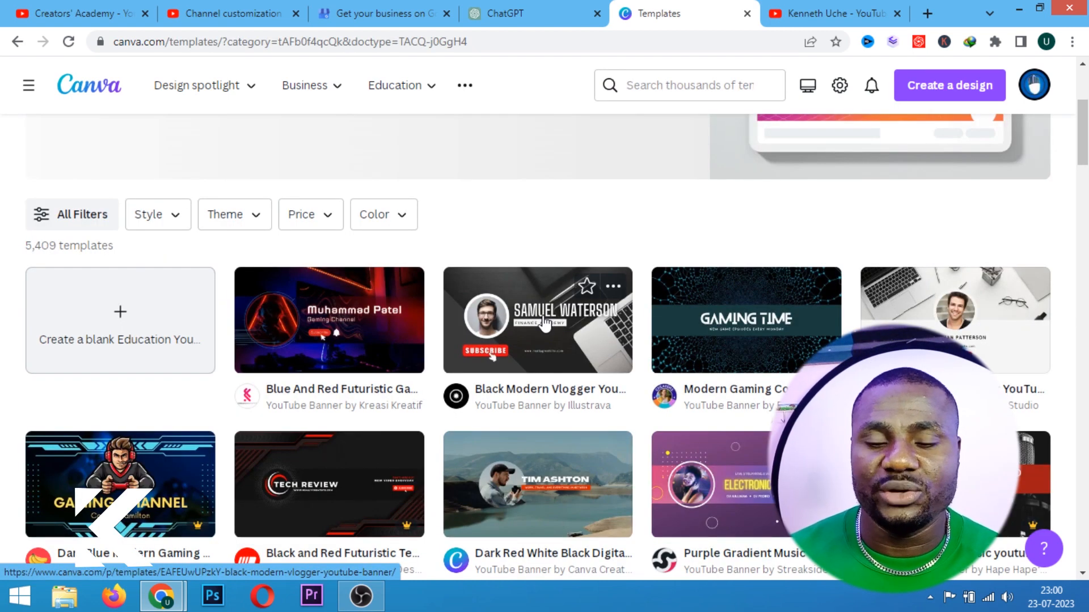
left_click(544, 323)
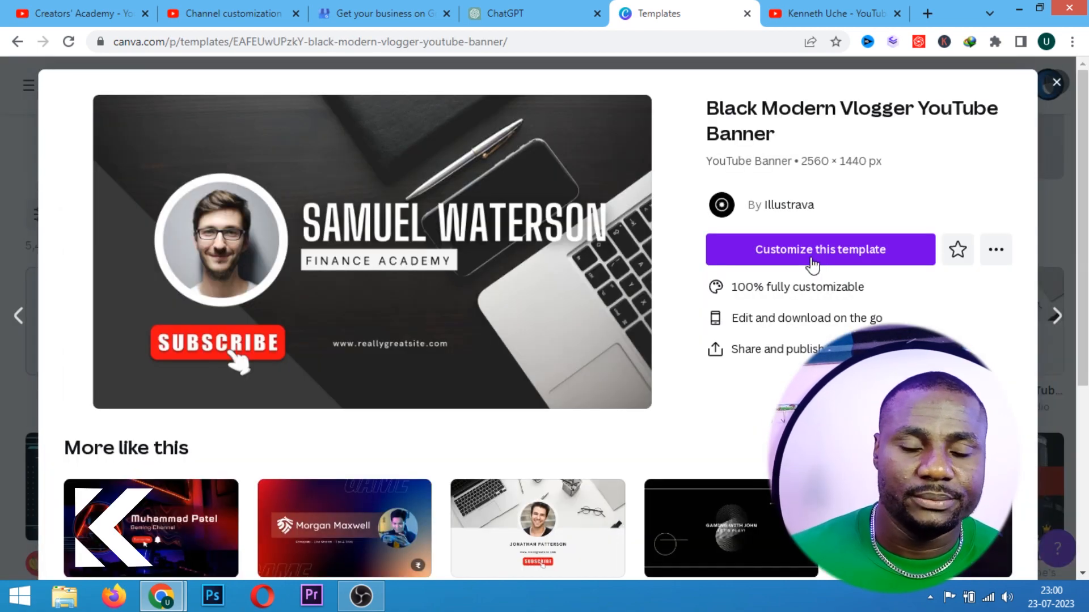
left_click(838, 252)
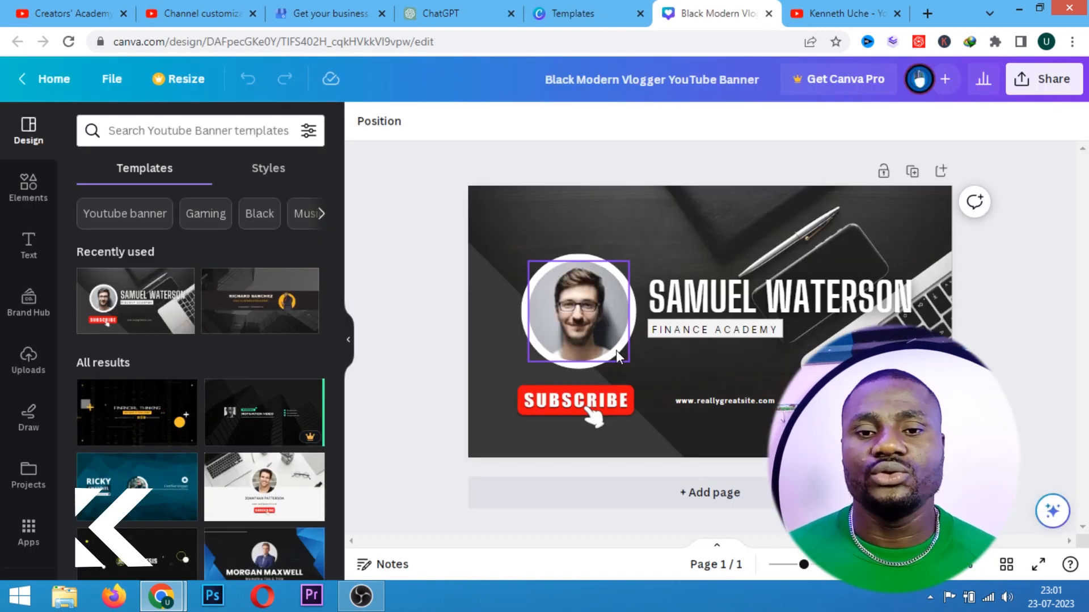
- Replace the portrait in the banner's circular frame with the uploaded photo of the man in the black Puma shirt
left_click(578, 310)
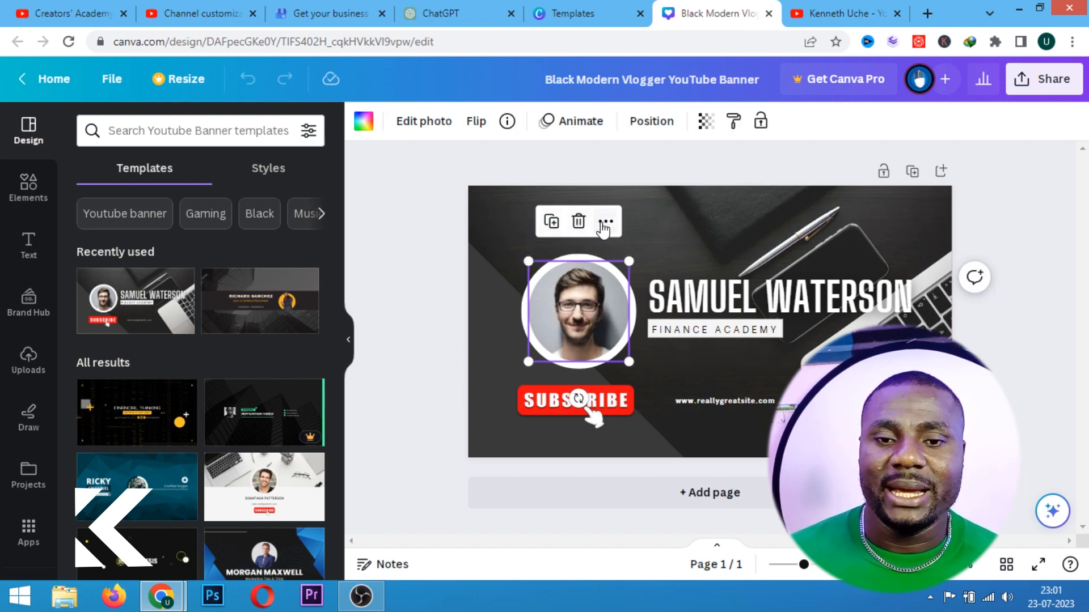
left_click(578, 221)
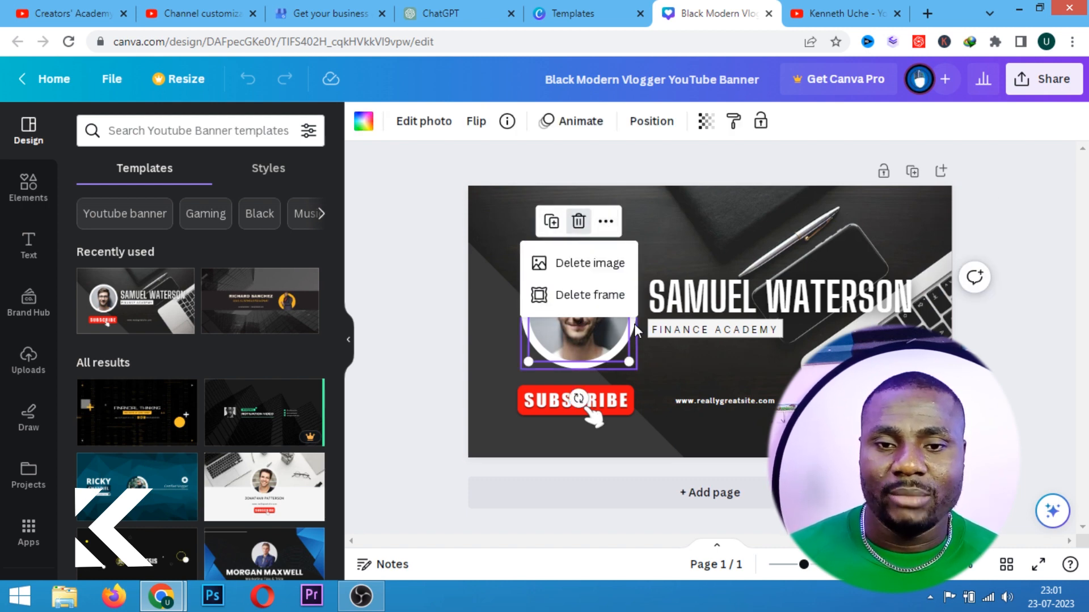
left_click(590, 265)
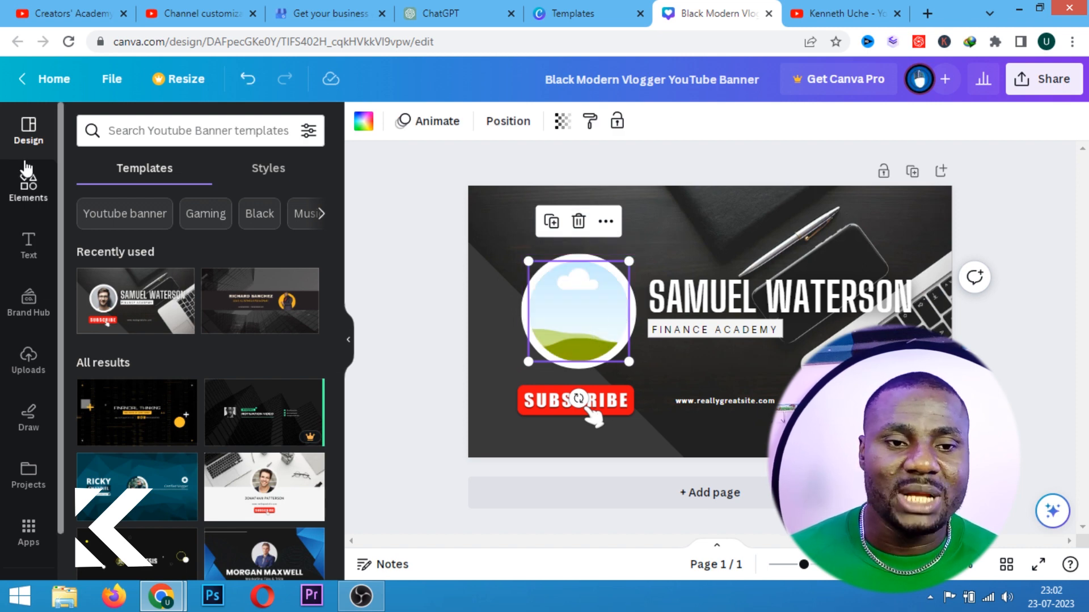
left_click(28, 360)
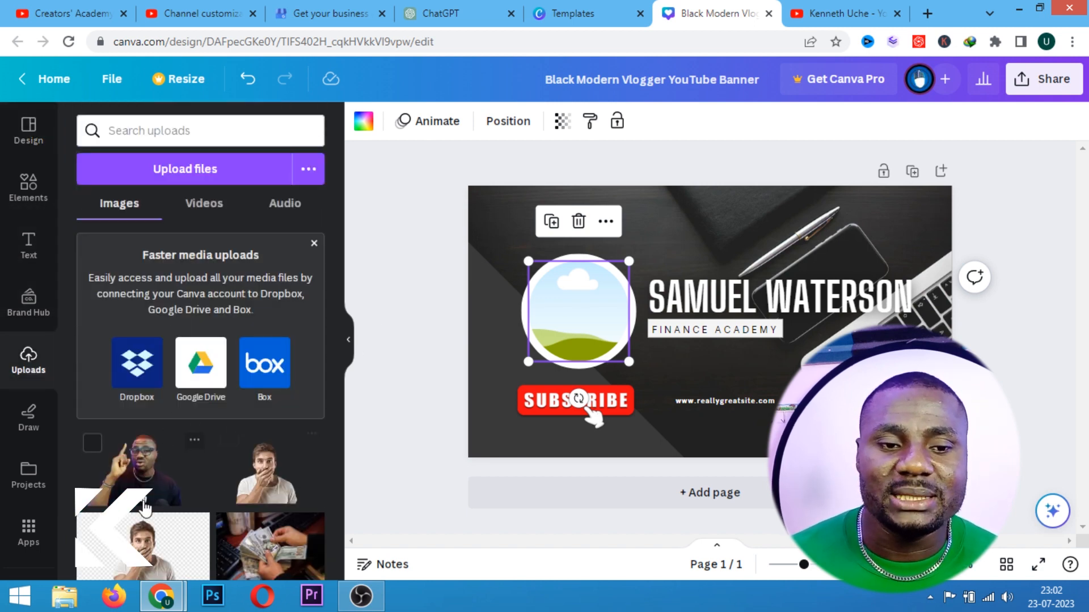
left_click(143, 463)
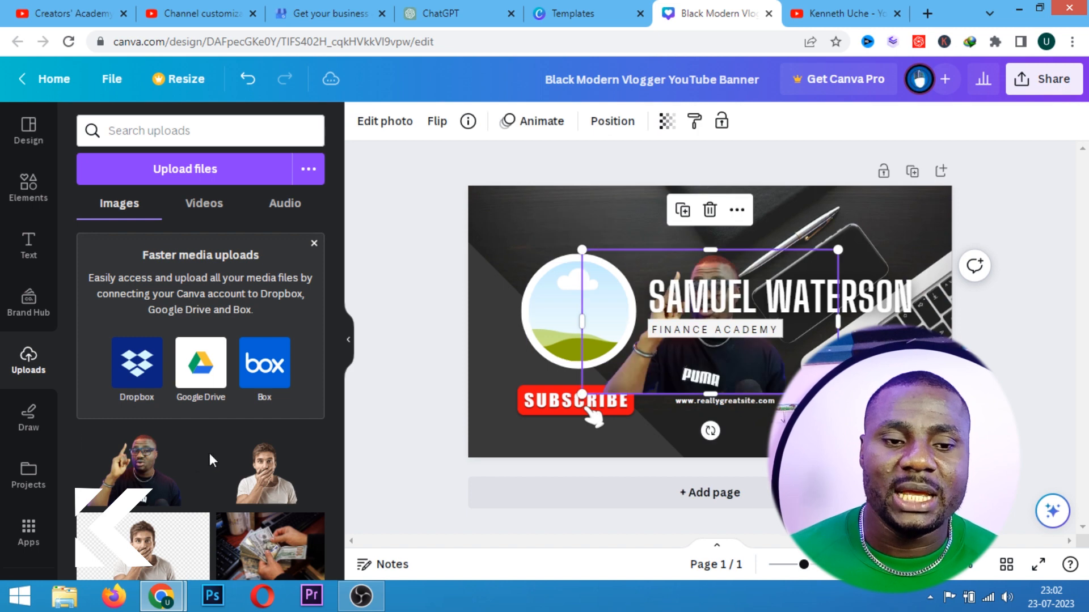
left_click_drag(719, 270, 586, 284)
left_click(482, 325)
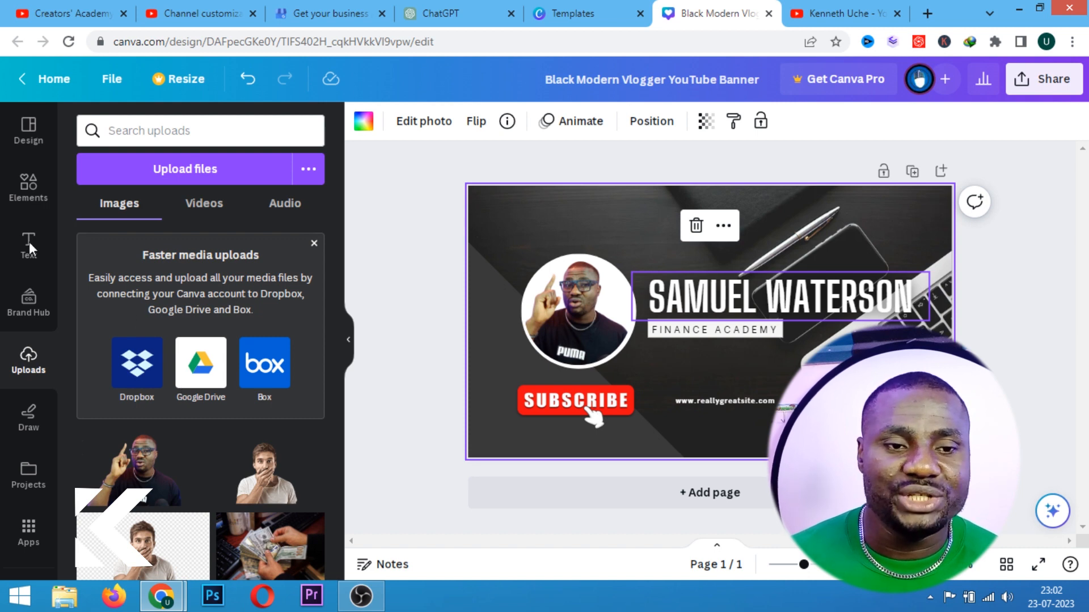
- Replace the placeholder name in the banner's large heading with the copied text "Creators' Academy"
left_click(34, 253)
left_click(691, 297)
left_click(692, 298)
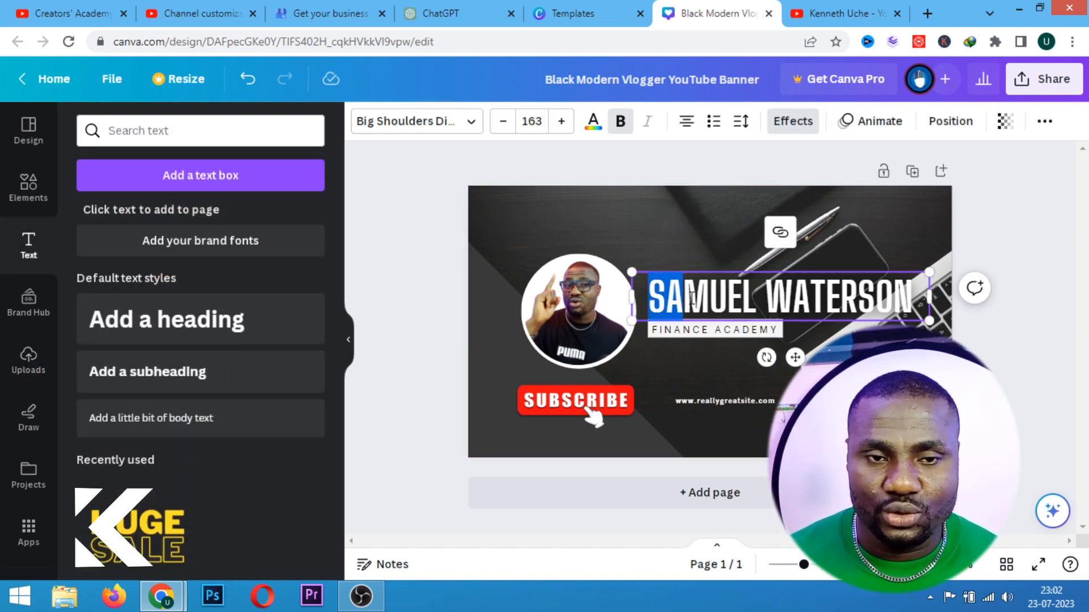
left_click_drag(691, 297, 712, 340)
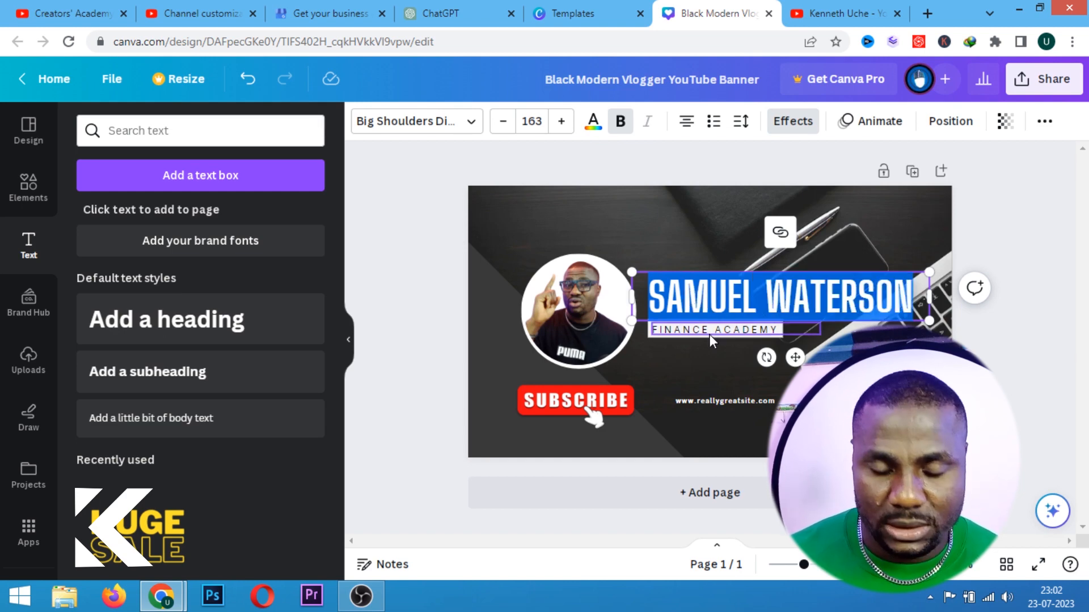
type("CREATORS' ACADEMY")
- Change the "Finance Academy" subtitle under the heading to "YOUTUBE MASTERCLASS"
left_click(720, 341)
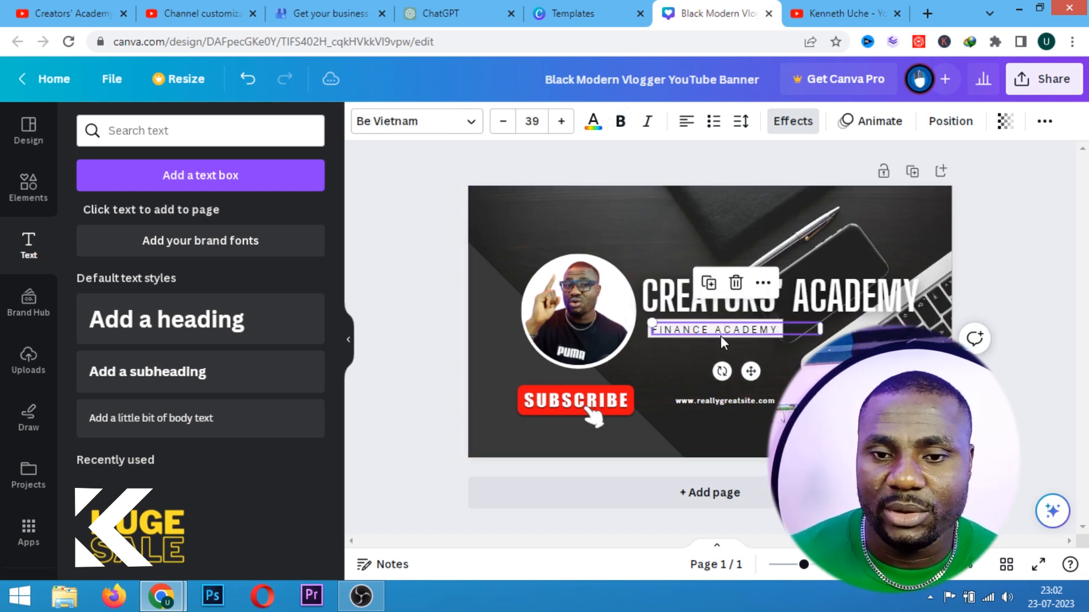
double_click(725, 332)
type("YOUTUBE C")
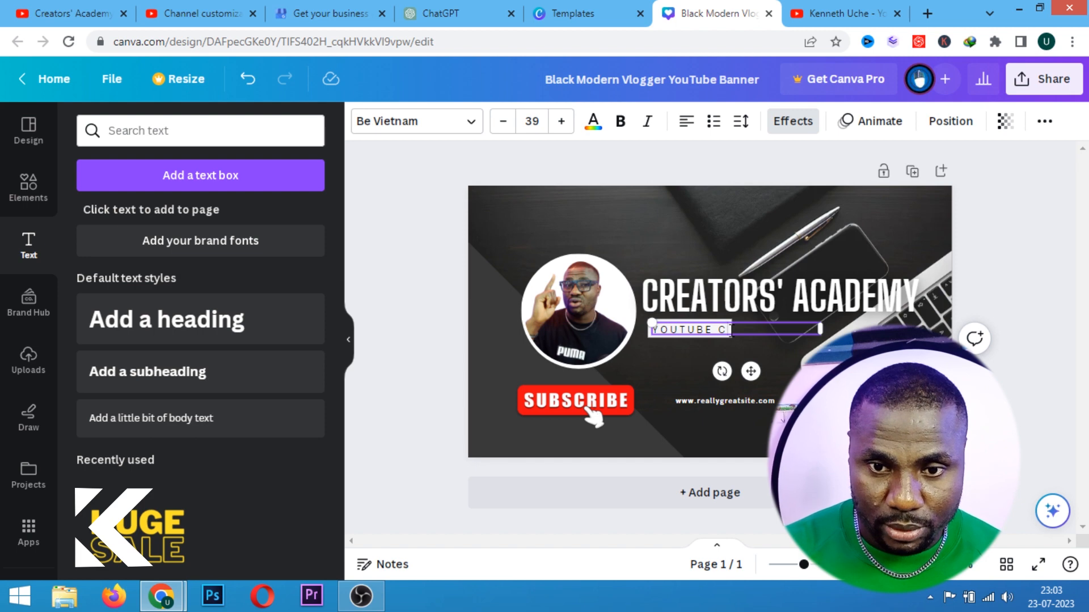
key("BackSpace")
type("MASTERCLASS")
- Colour the banner's heading bright red from the photo colors and replace the placeholder web address with the channel owner's website
left_click(737, 295)
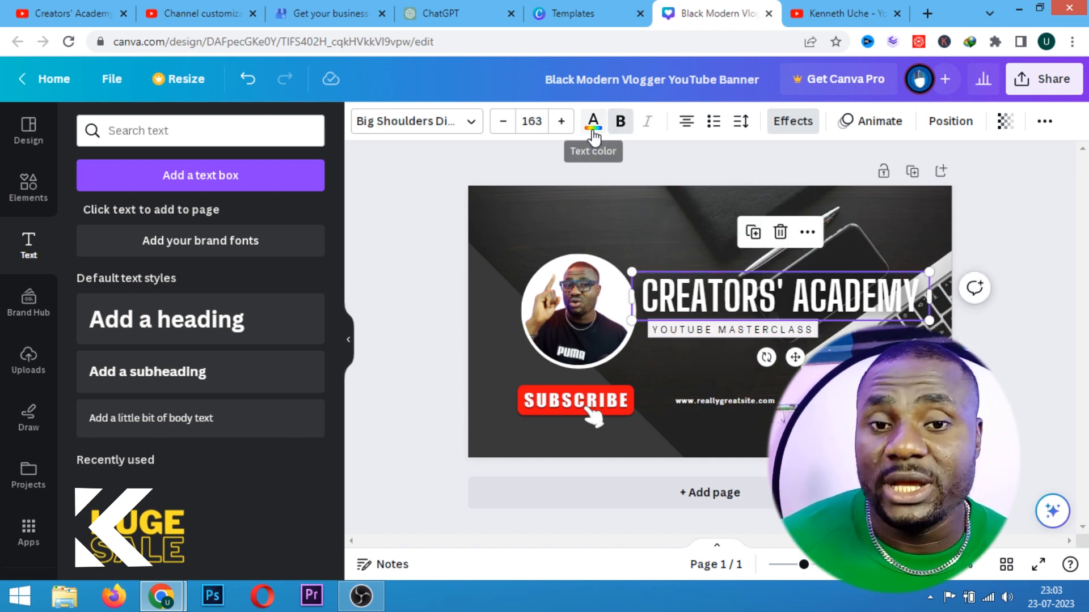
left_click(592, 132)
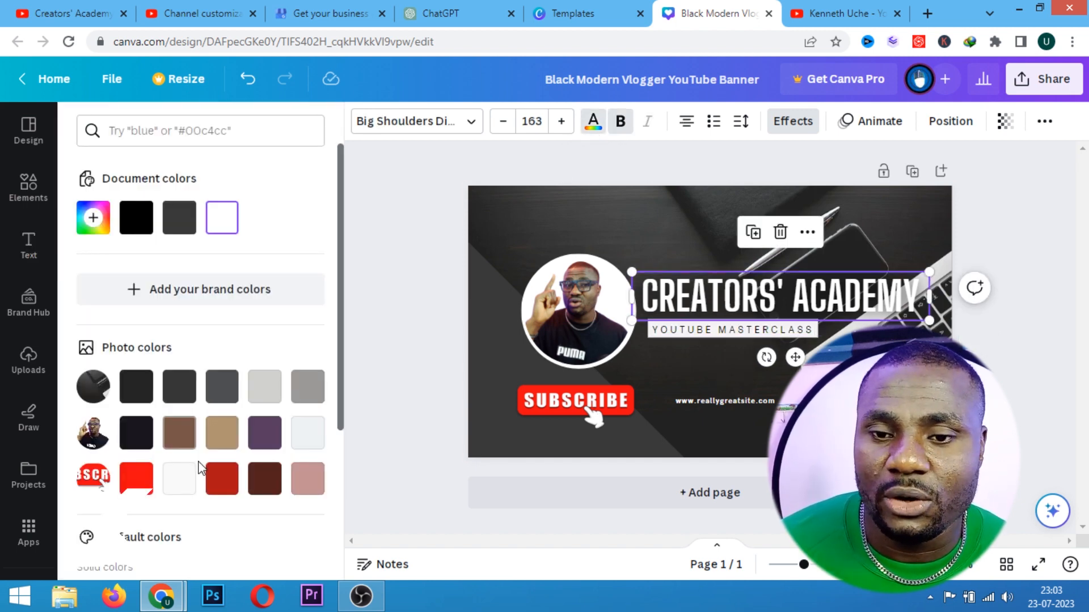
left_click(136, 478)
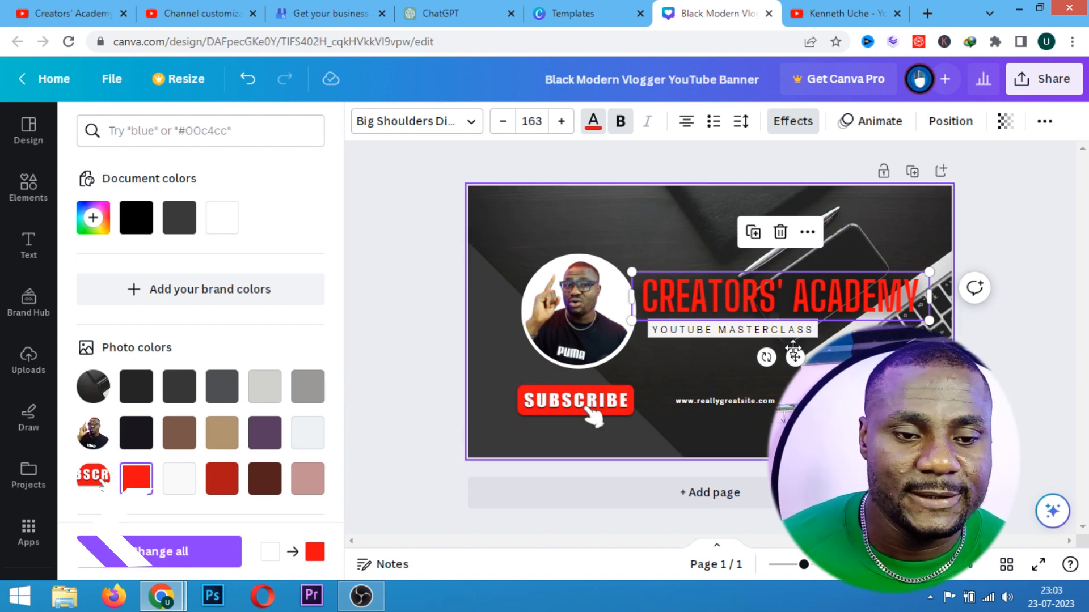
left_click(783, 368)
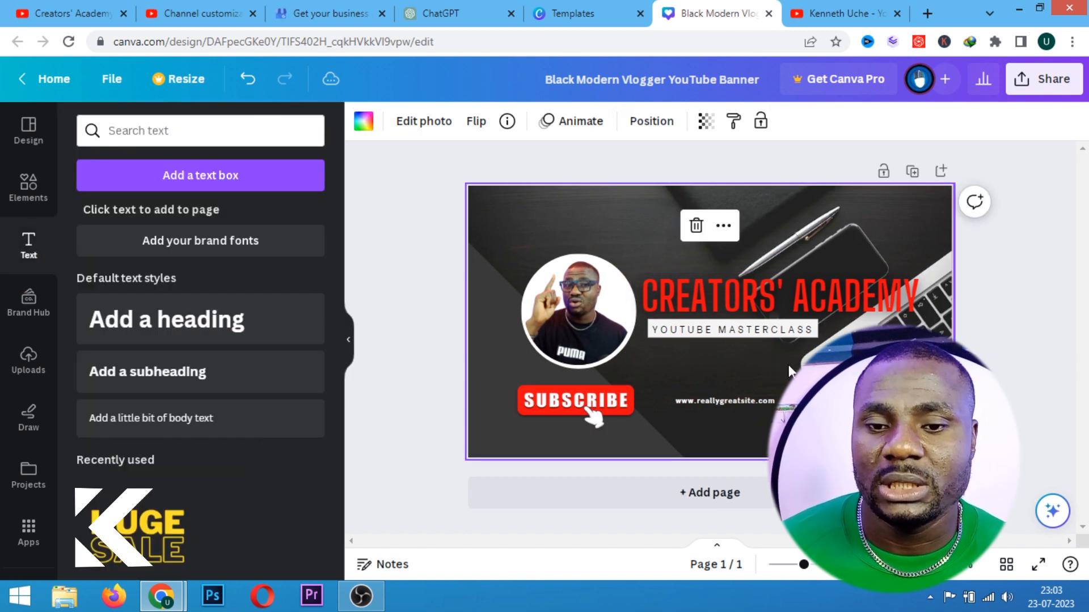
left_click(728, 400)
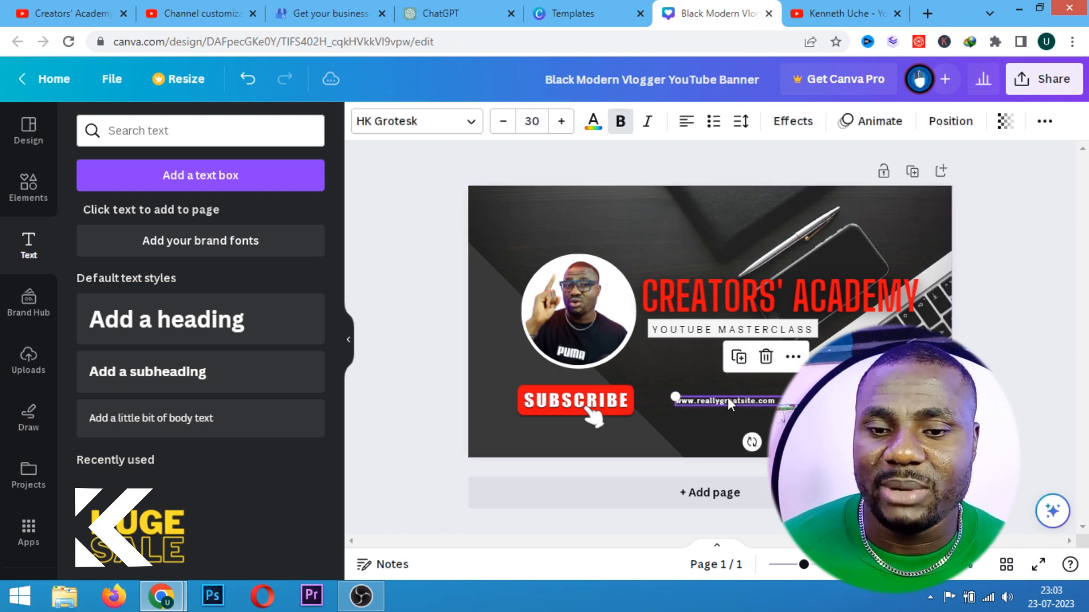
key("ctrl+a")
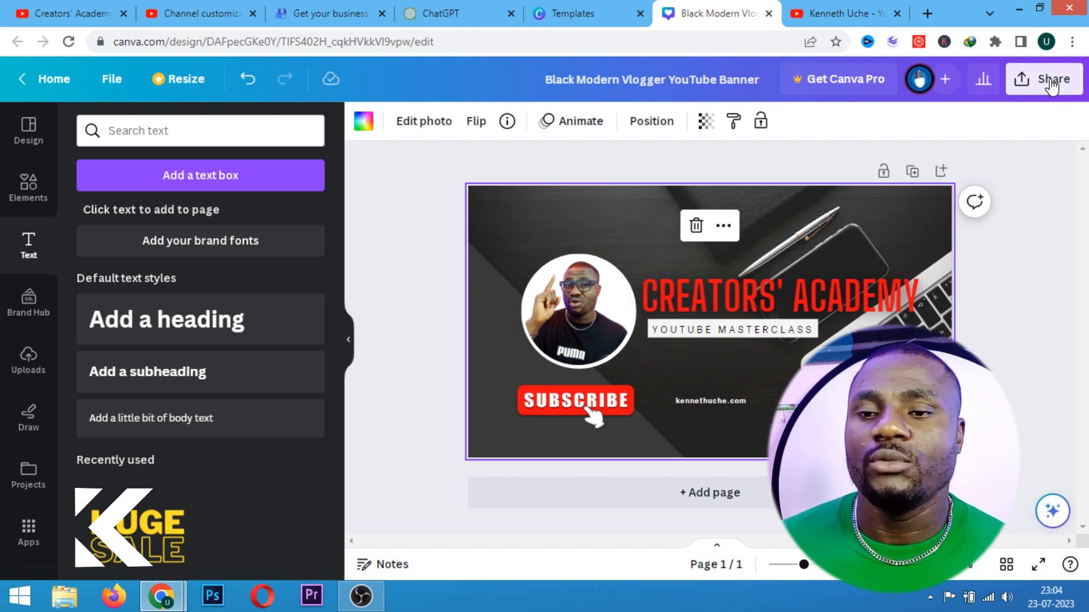
- Download the finished banner as a PNG at 2,560 × 1,440 px
left_click(1052, 85)
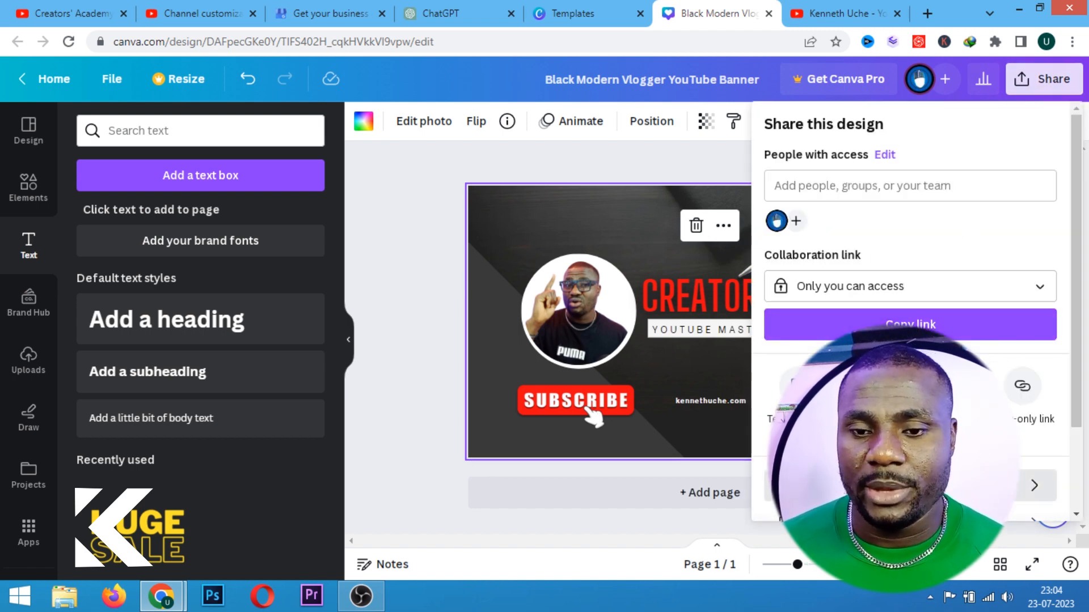
left_click(907, 485)
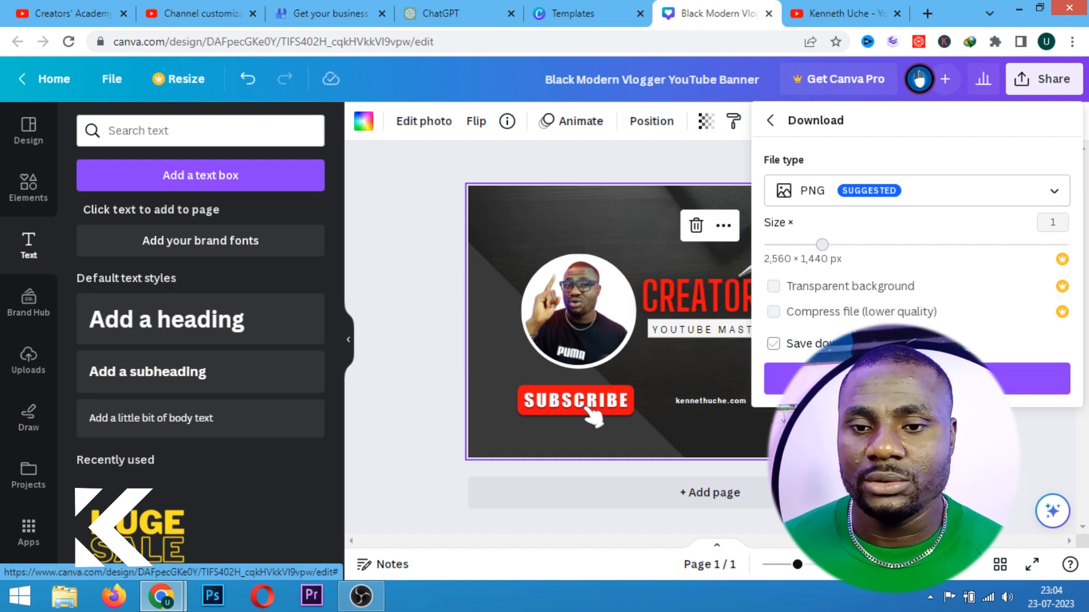
left_click(907, 379)
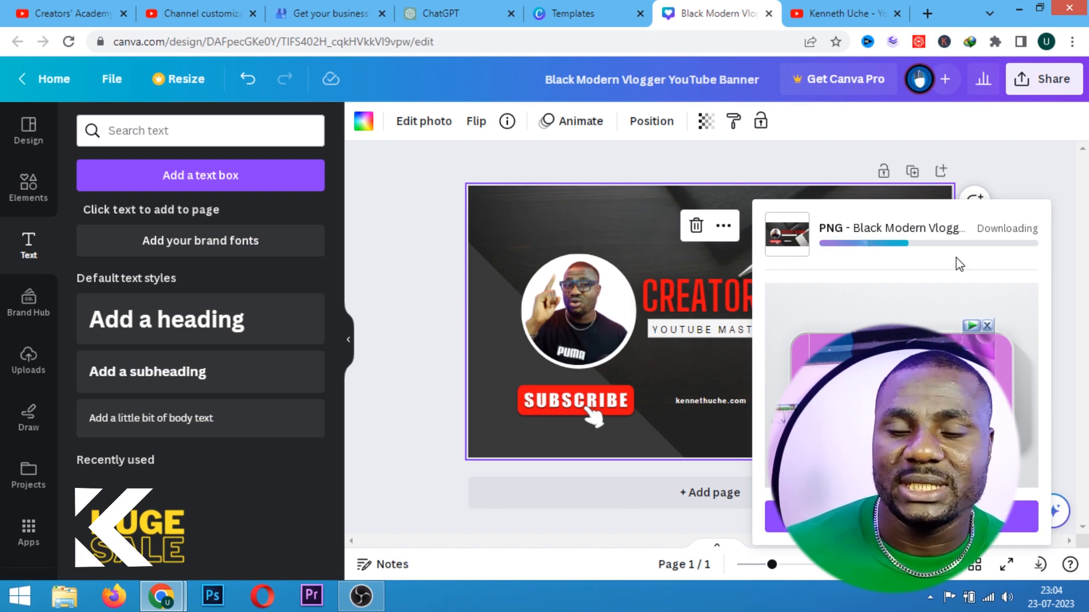
- Upload the downloaded banner as the channel's banner image in YouTube Studio, checking its viewable areas for TV and desktop
left_click(170, 11)
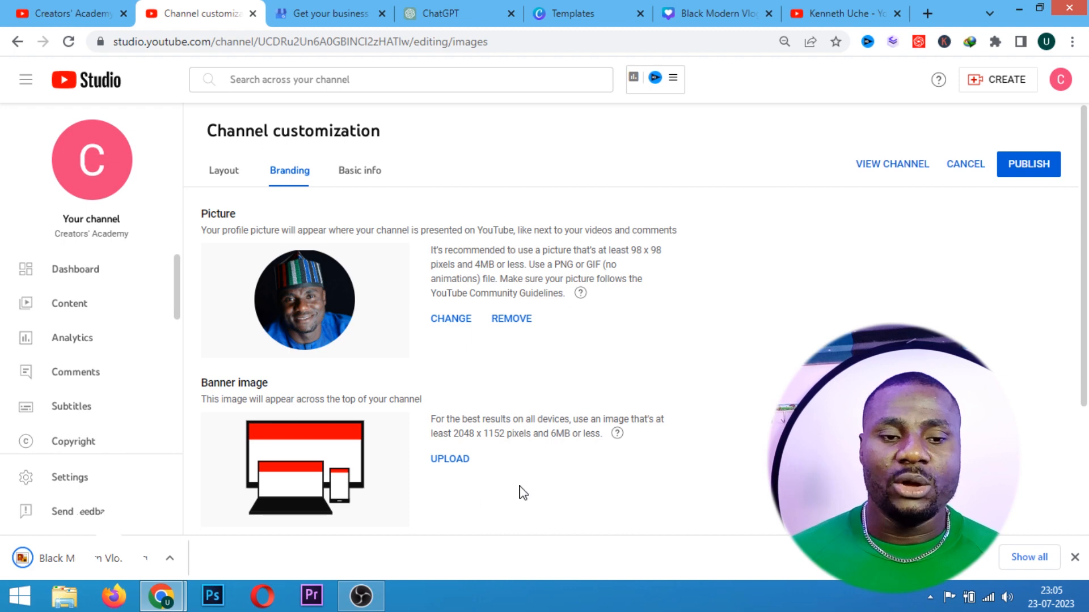
left_click(455, 461)
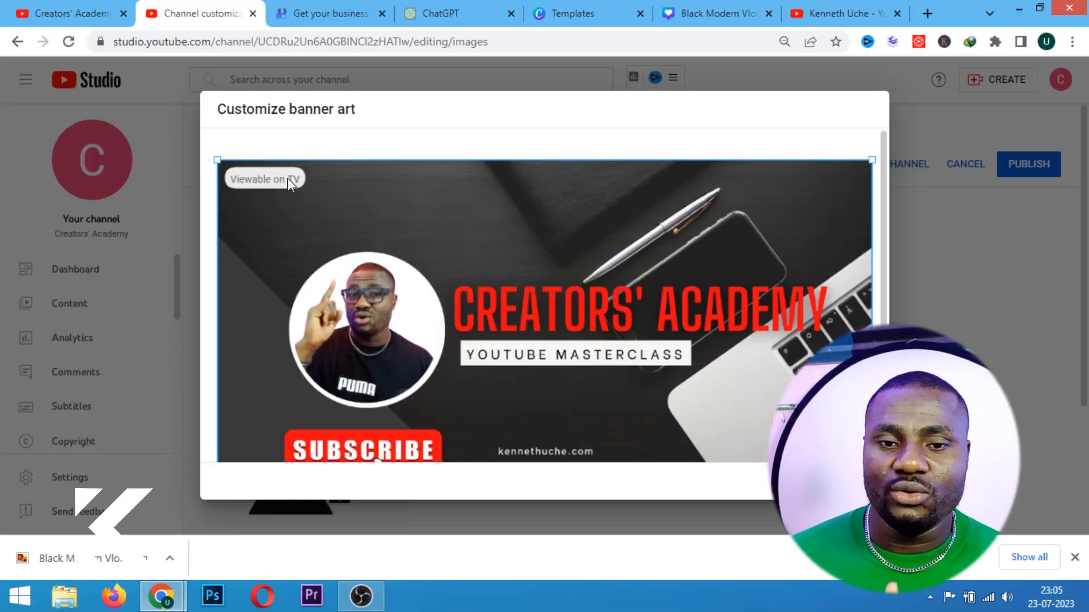
mouse_move(281, 306)
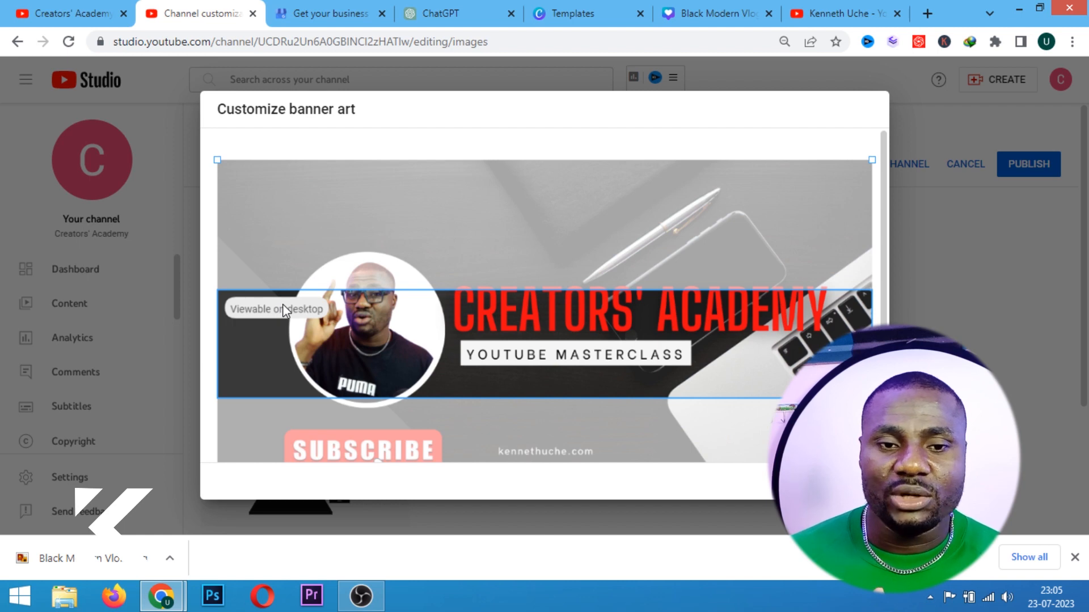
mouse_move(423, 308)
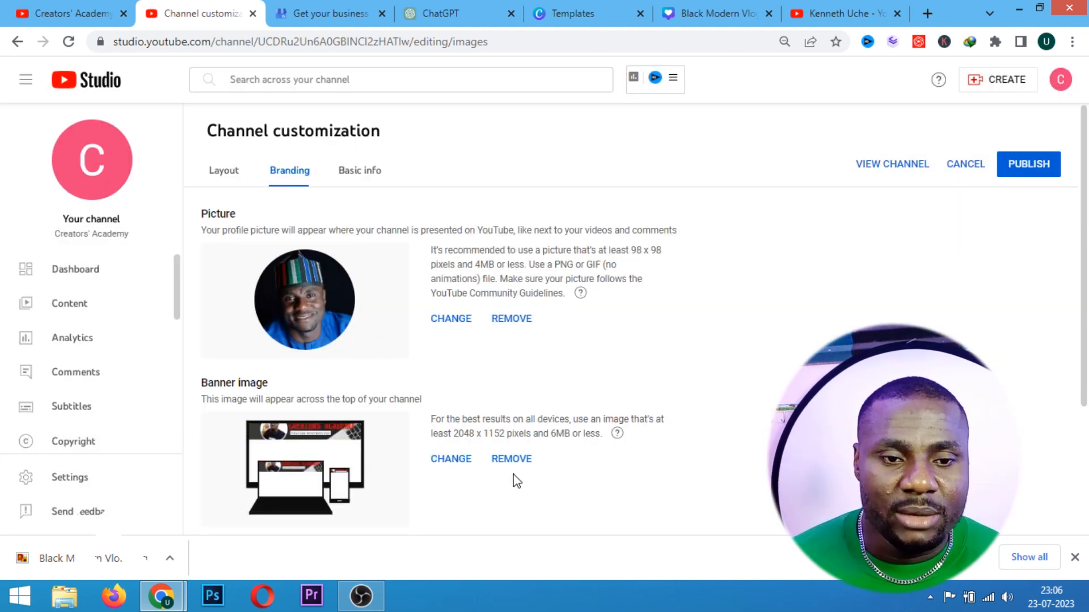
- Save a square red YouTube subscribe image from a Google Images search for "youtube subscribe" and upload it as the video watermark
scroll(331, 448, "down", 3)
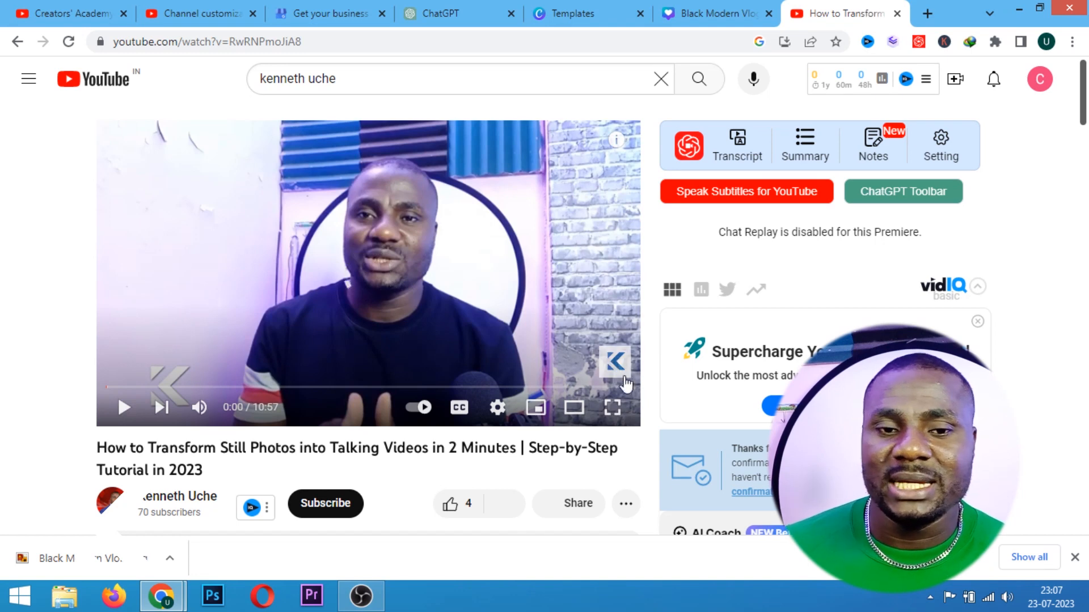
mouse_move(640, 365)
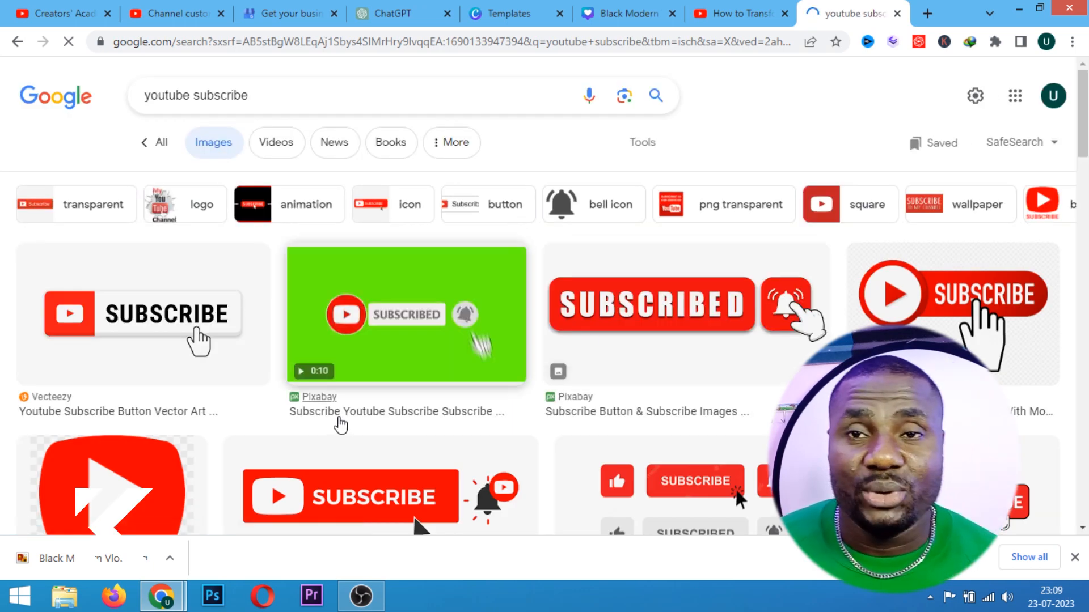
scroll(345, 420, "down", 3)
scroll(357, 420, "up", 1)
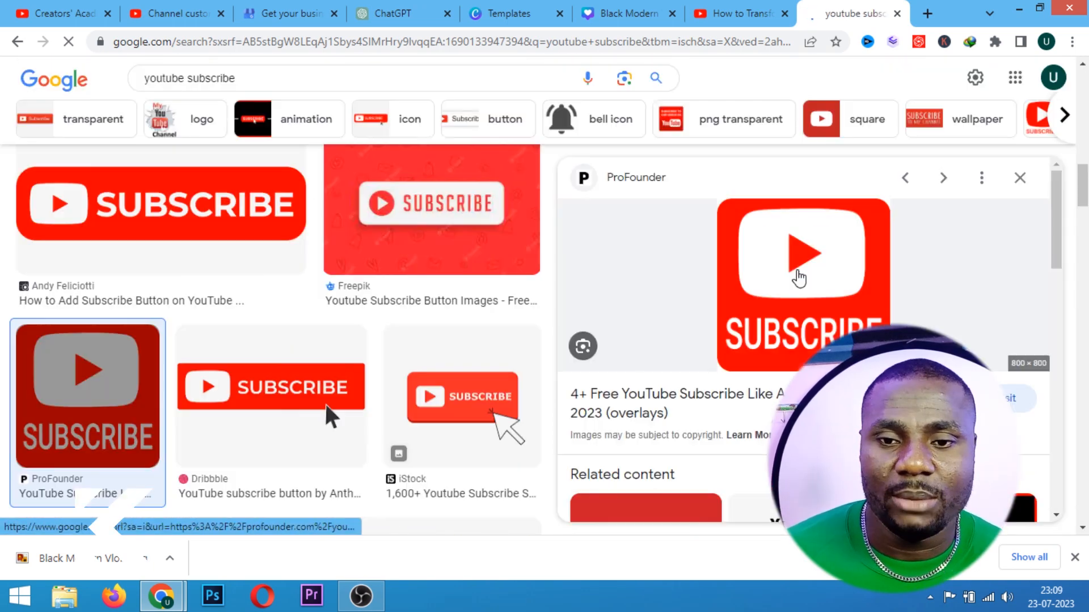
right_click(797, 271)
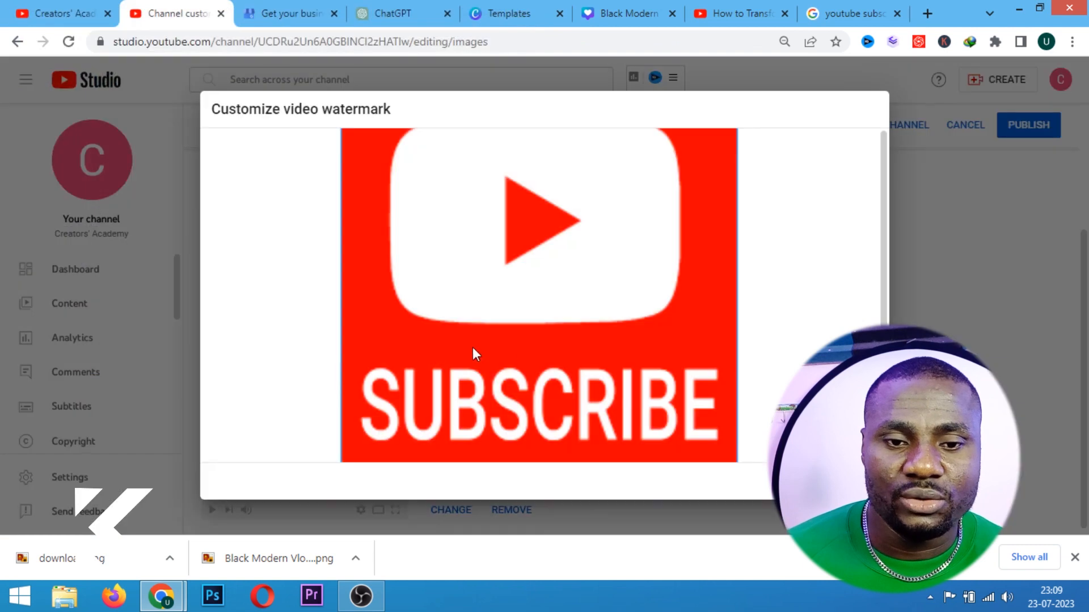
scroll(607, 285, "down", 2)
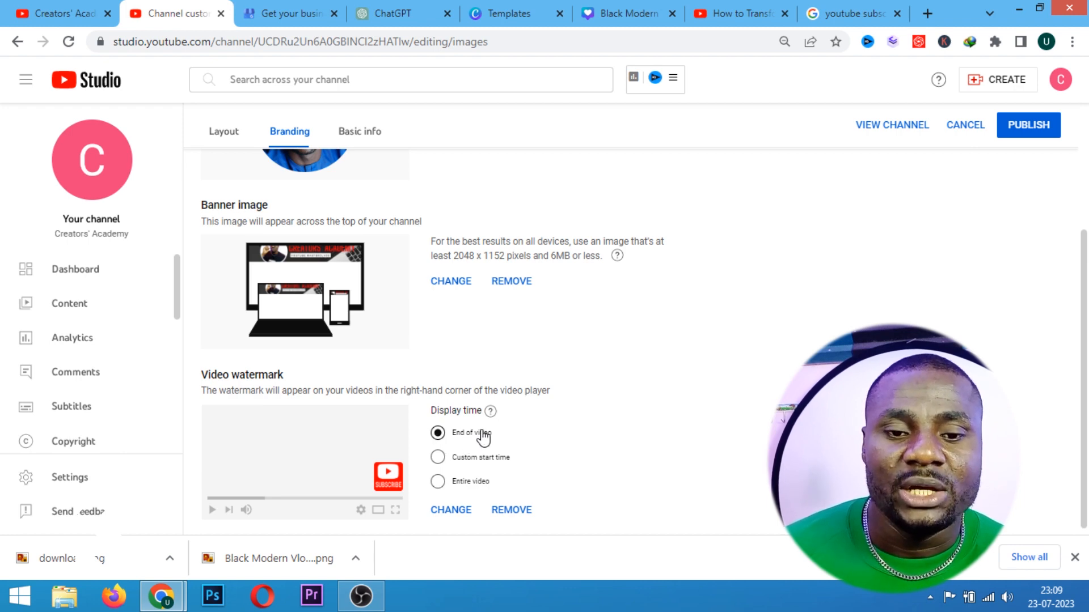
- Set the watermark's display time to Entire video and publish the branding changes
left_click(437, 483)
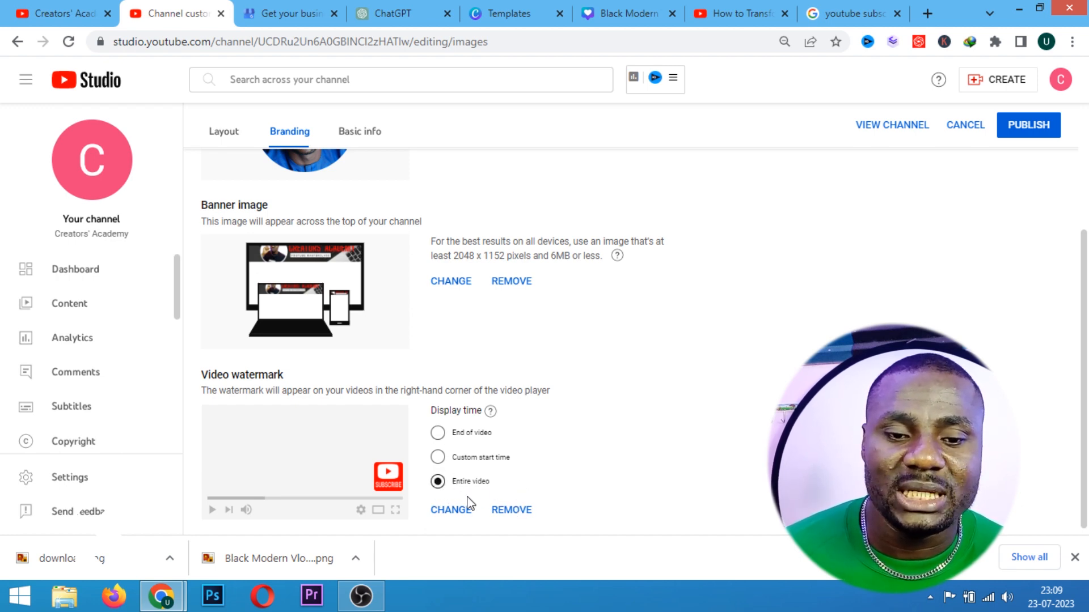
scroll(546, 482, "up", 3)
scroll(660, 456, "down", 5)
scroll(632, 442, "up", 5)
left_click(1028, 164)
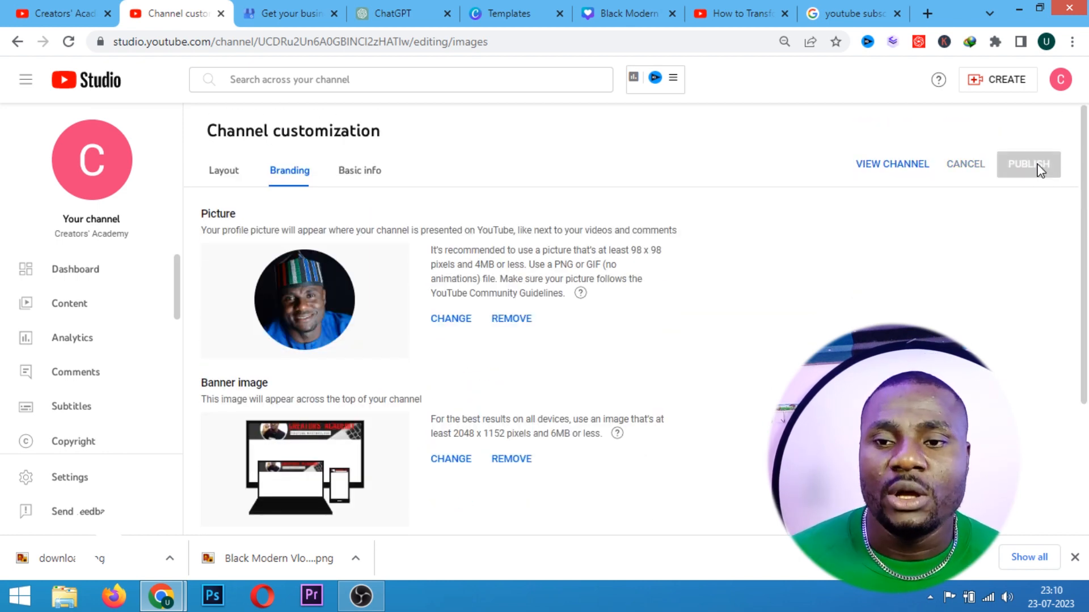
- Reload the public Creators' Academy channel page and check its new profile picture and banner
left_click(63, 13)
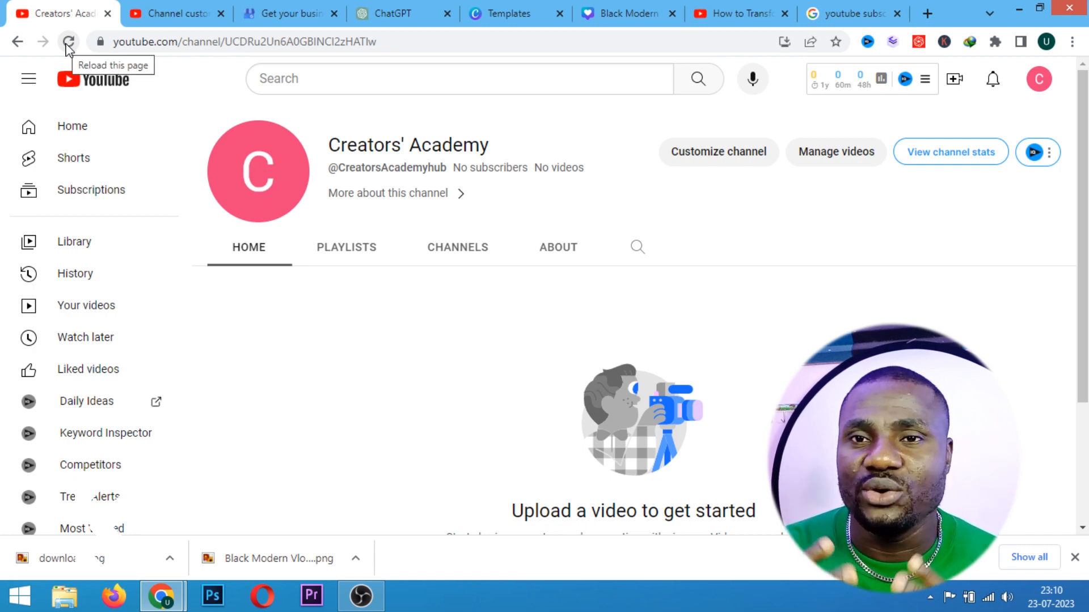
left_click(67, 45)
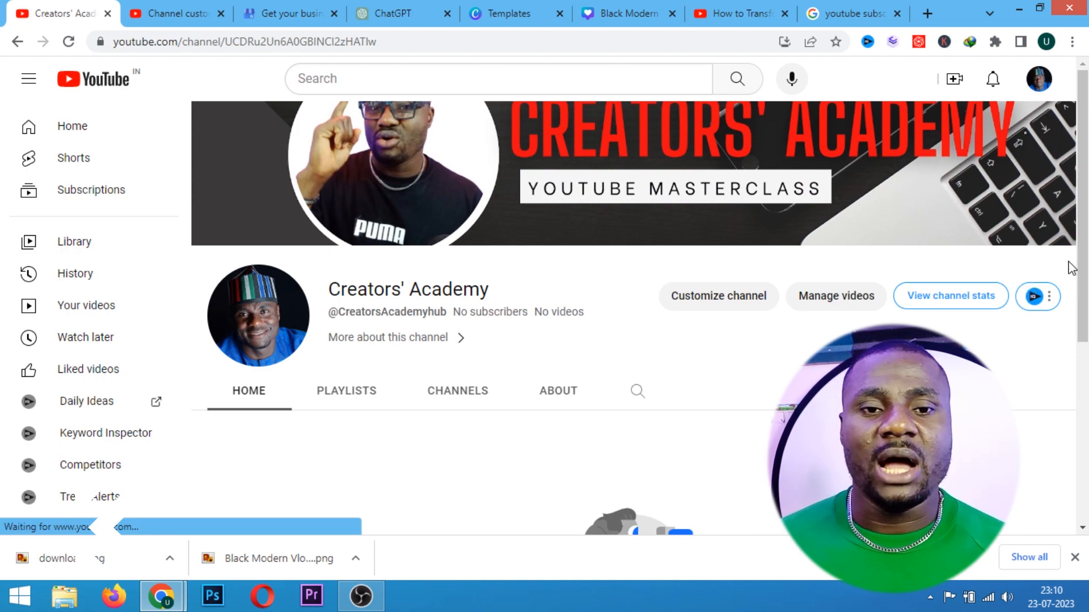
scroll(567, 360, "down", 2)
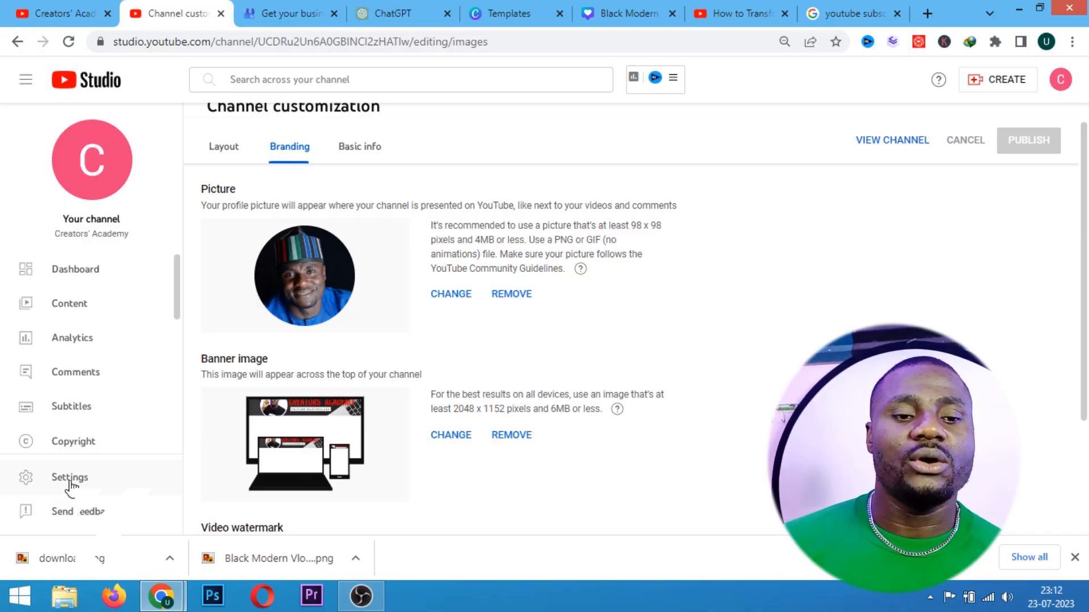
- Verify the channel's phone number from the feature eligibility settings to enable the intermediate features, receiving the code by text message
left_click(69, 482)
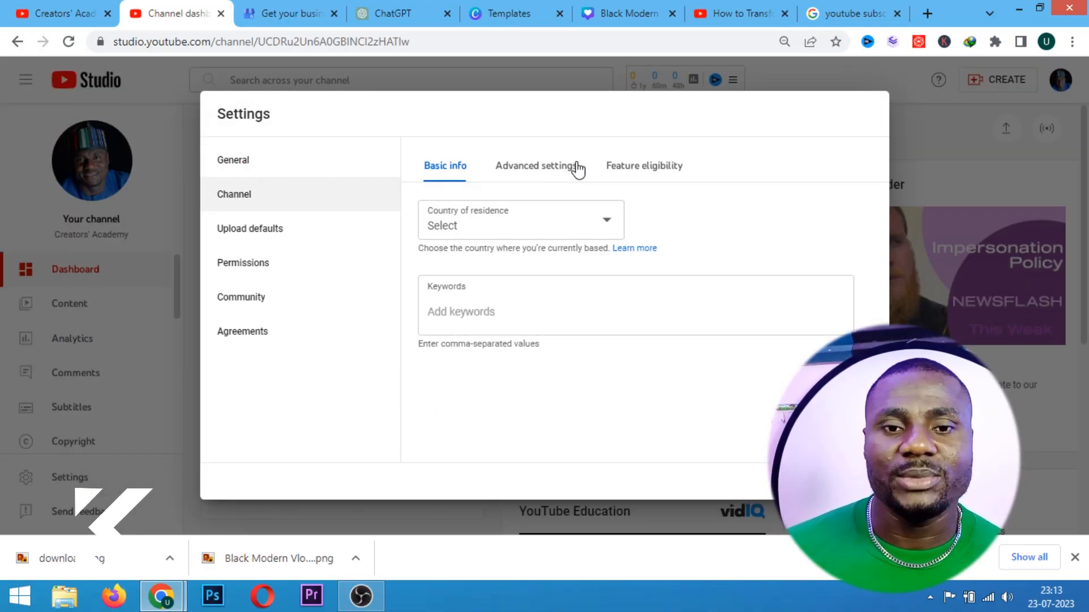
left_click(655, 173)
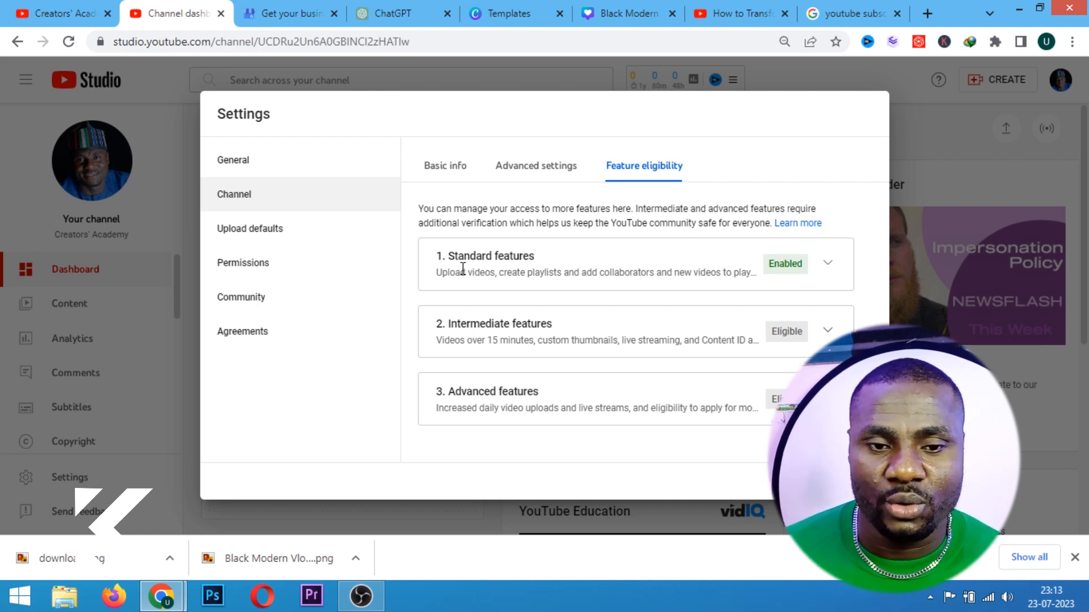
left_click(530, 330)
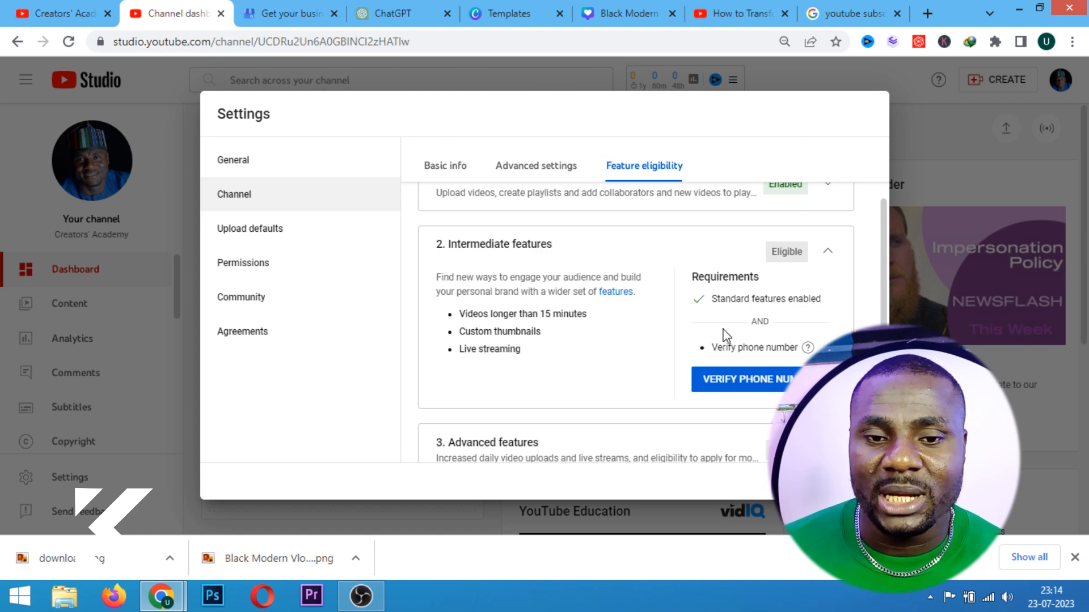
left_click(758, 381)
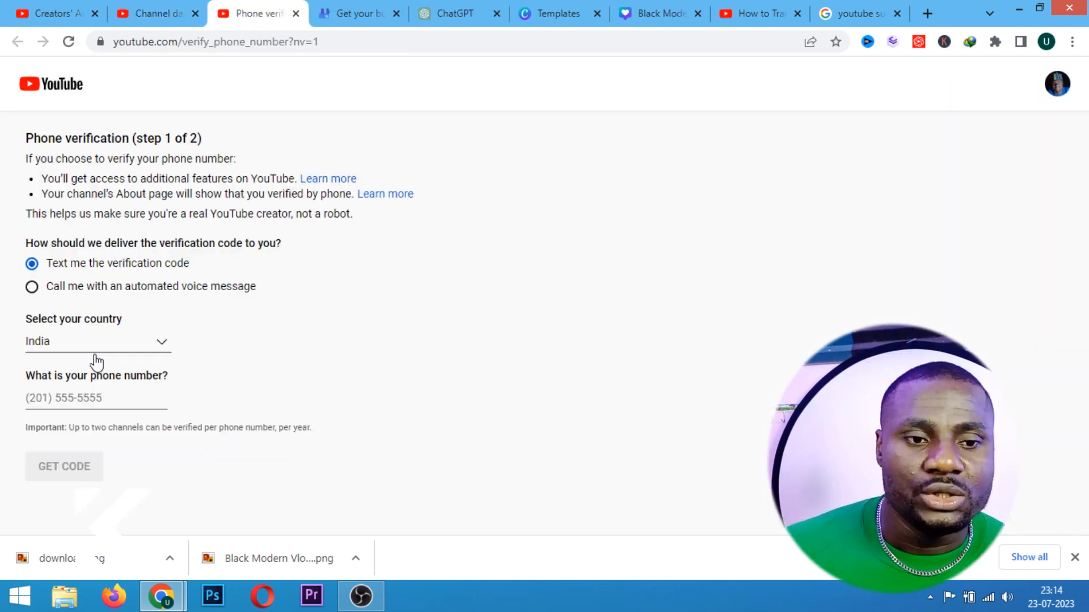
left_click(110, 340)
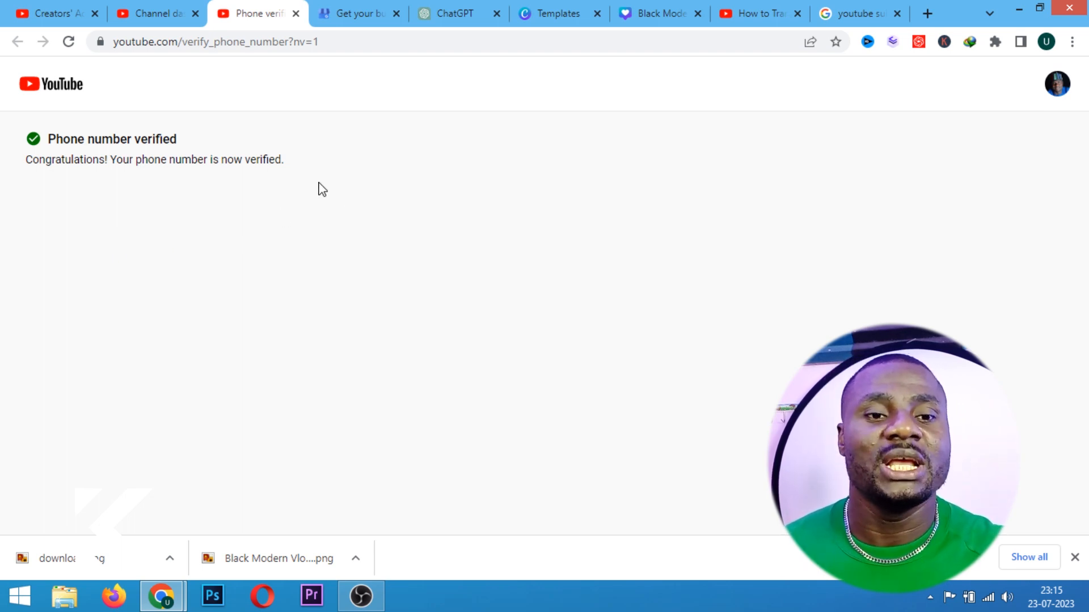
- Return to the channel's feature eligibility settings in YouTube Studio and review the requirements for the advanced features
left_click(162, 11)
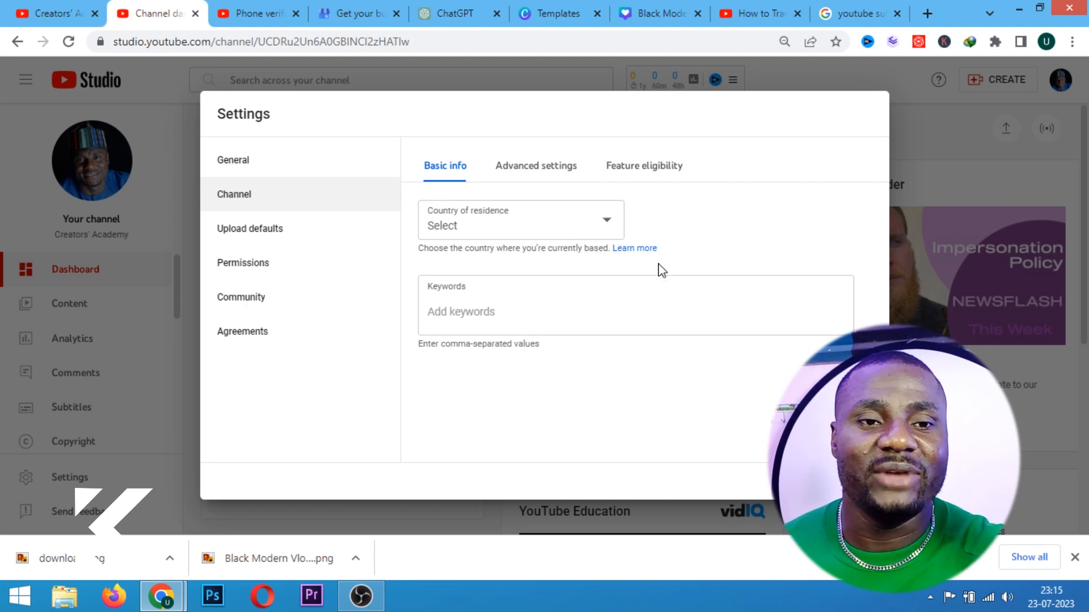
left_click(652, 170)
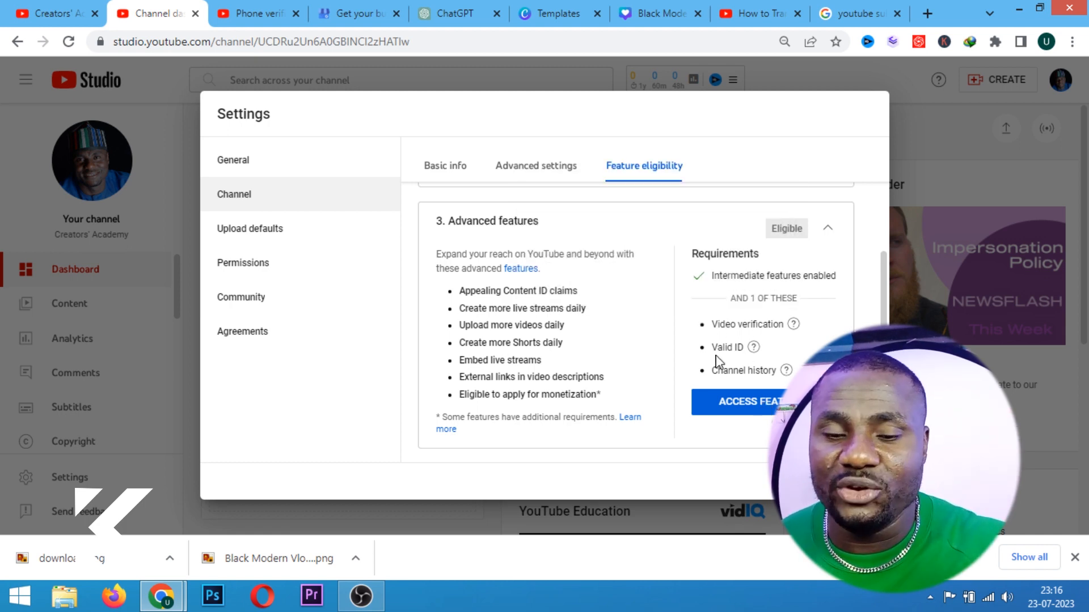
mouse_move(737, 376)
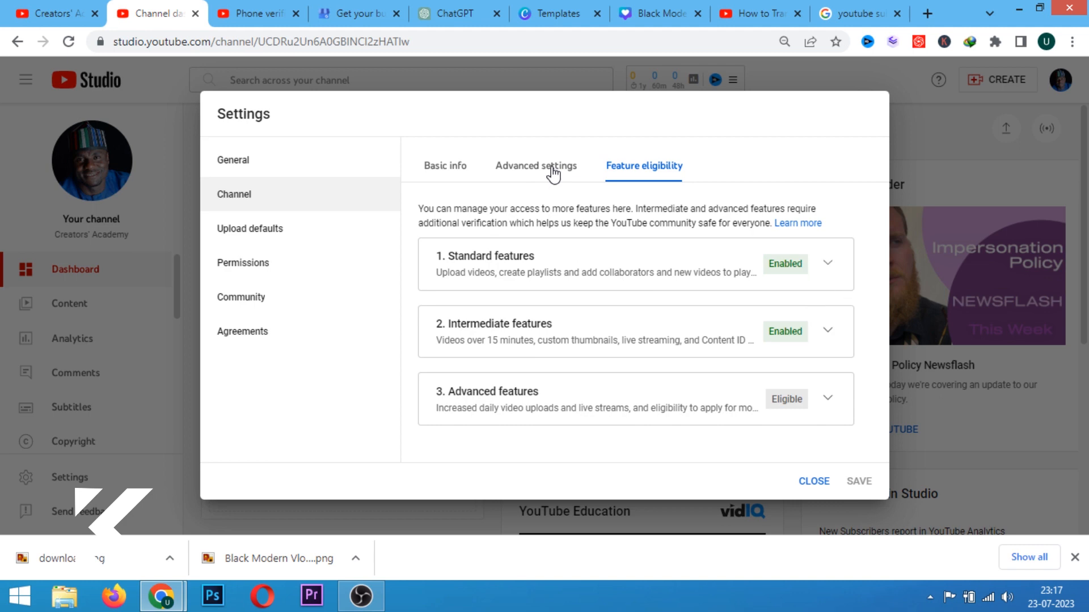
- Set the channel's audience to not made for kids in the advanced channel settings
left_click(552, 173)
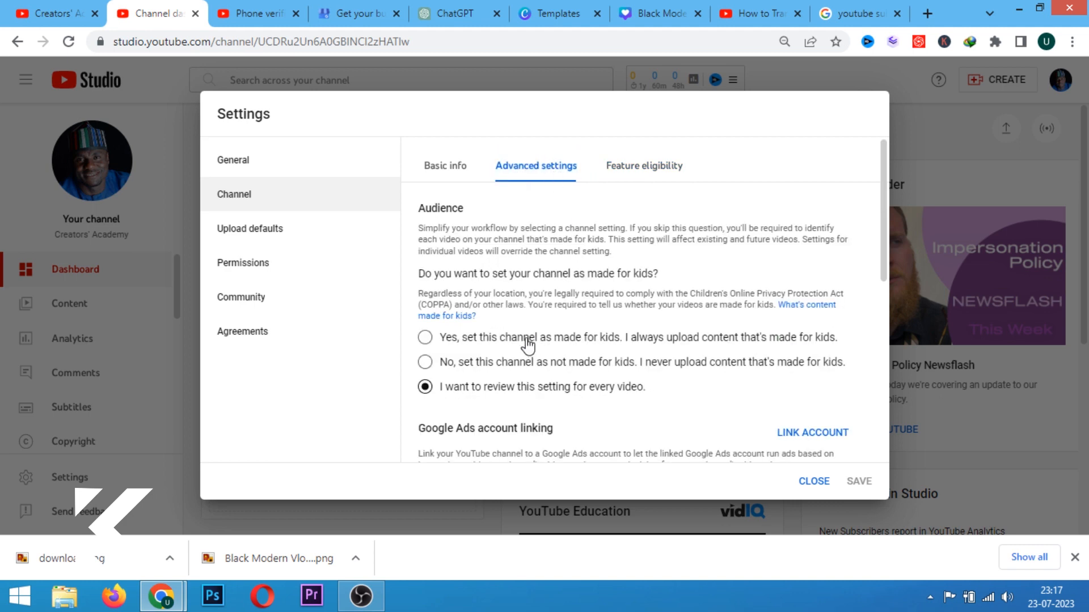
scroll(521, 317, "down", 2)
scroll(522, 316, "up", 3)
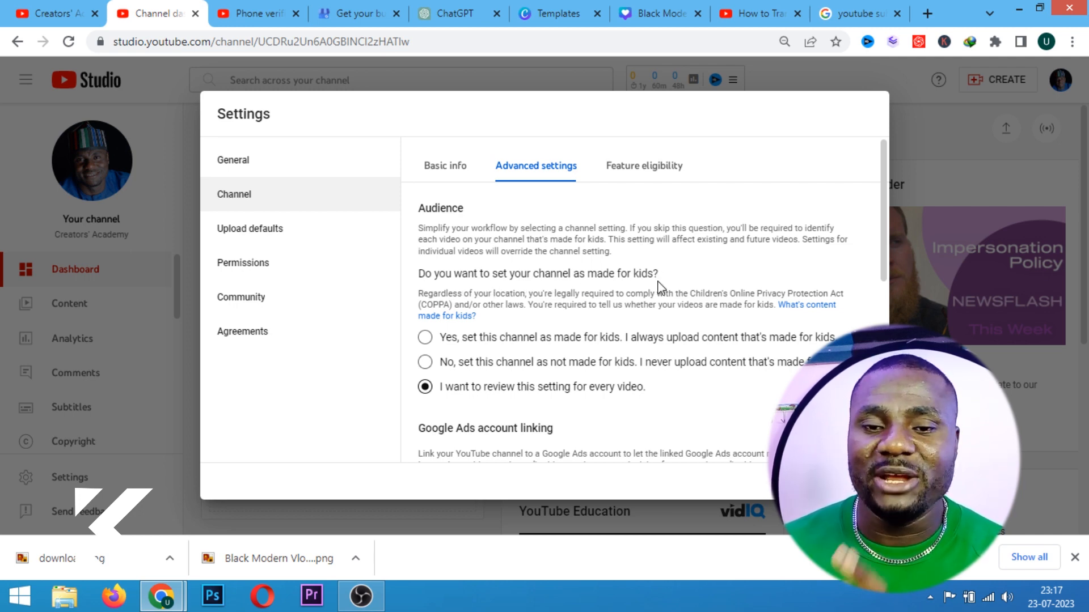
left_click(428, 363)
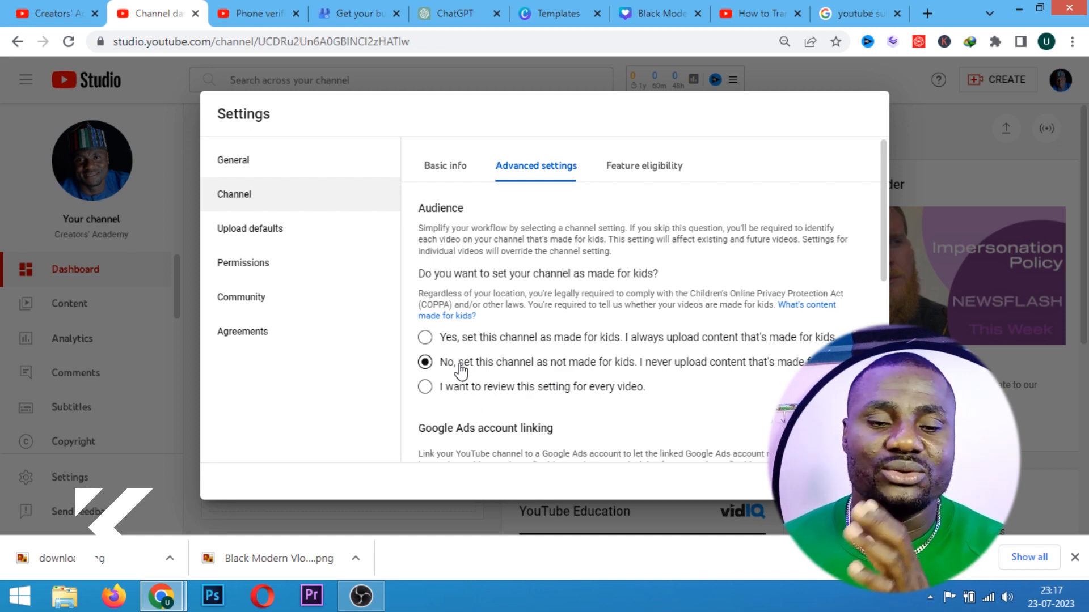
scroll(477, 383, "down", 3)
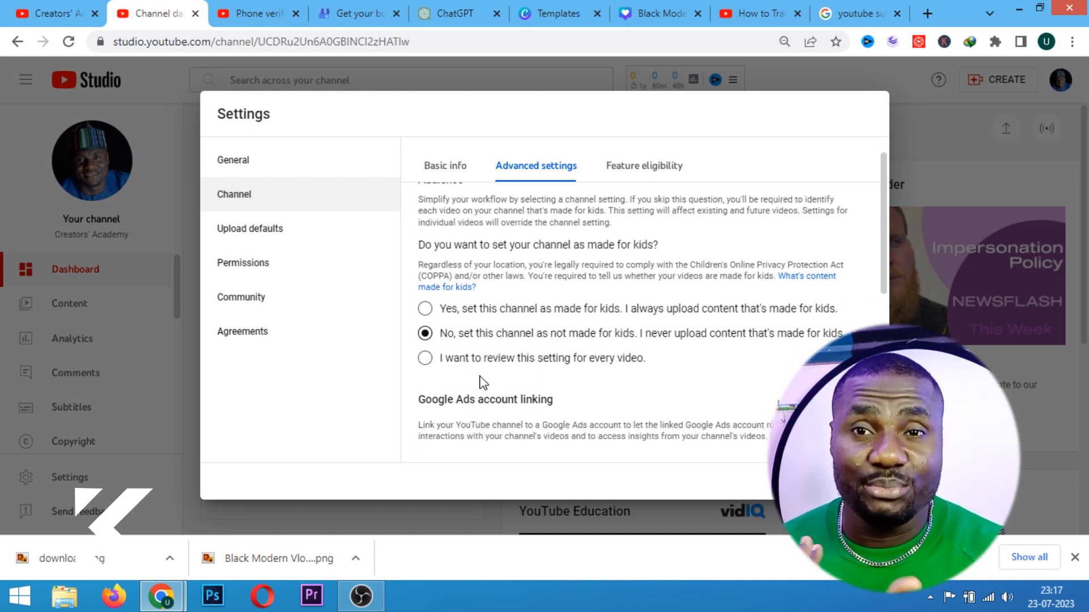
scroll(510, 326, "up", 3)
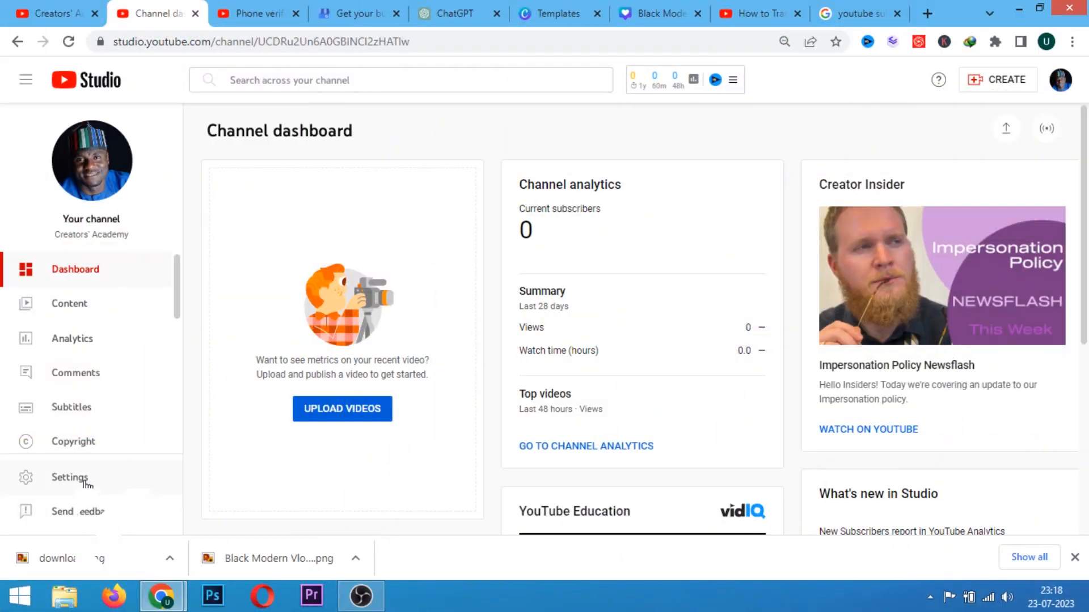
- Set the channel's country of residence to India in the basic channel settings
left_click(70, 477)
left_click(372, 198)
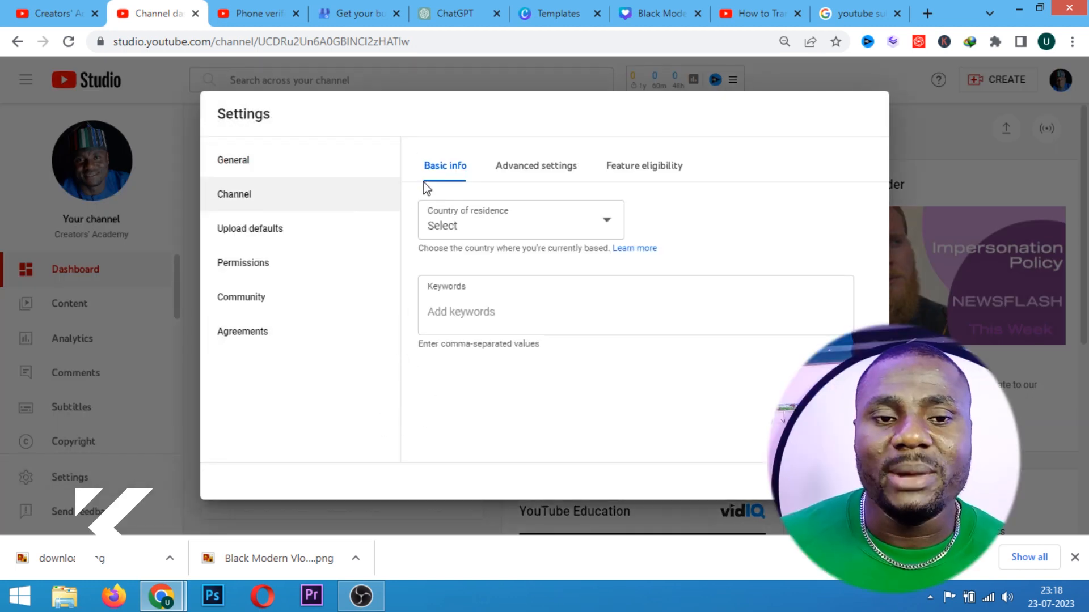
left_click(607, 227)
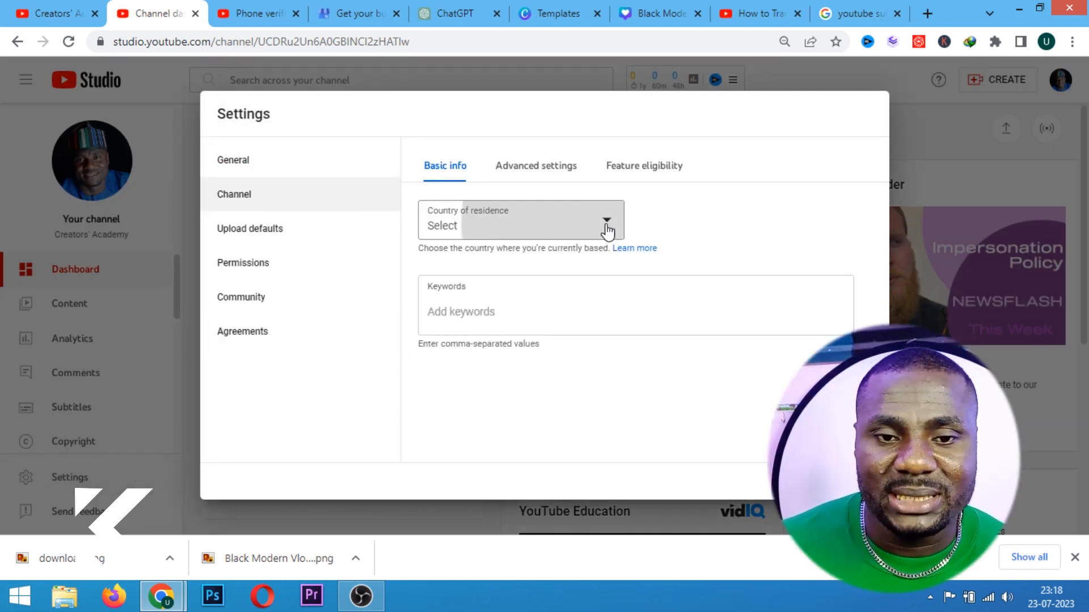
left_click(528, 228)
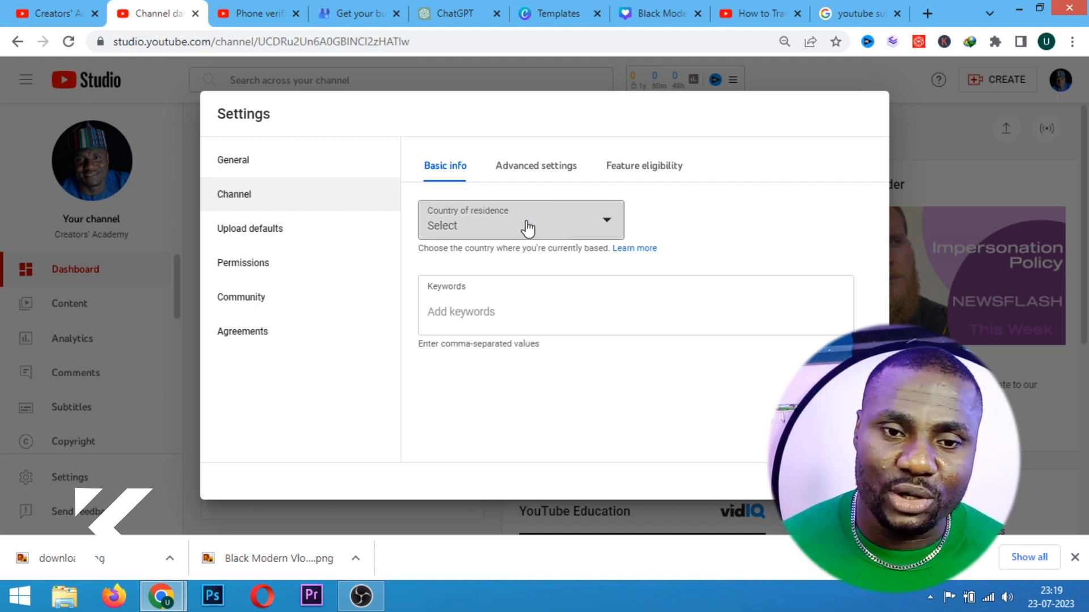
scroll(528, 228, "down", 20)
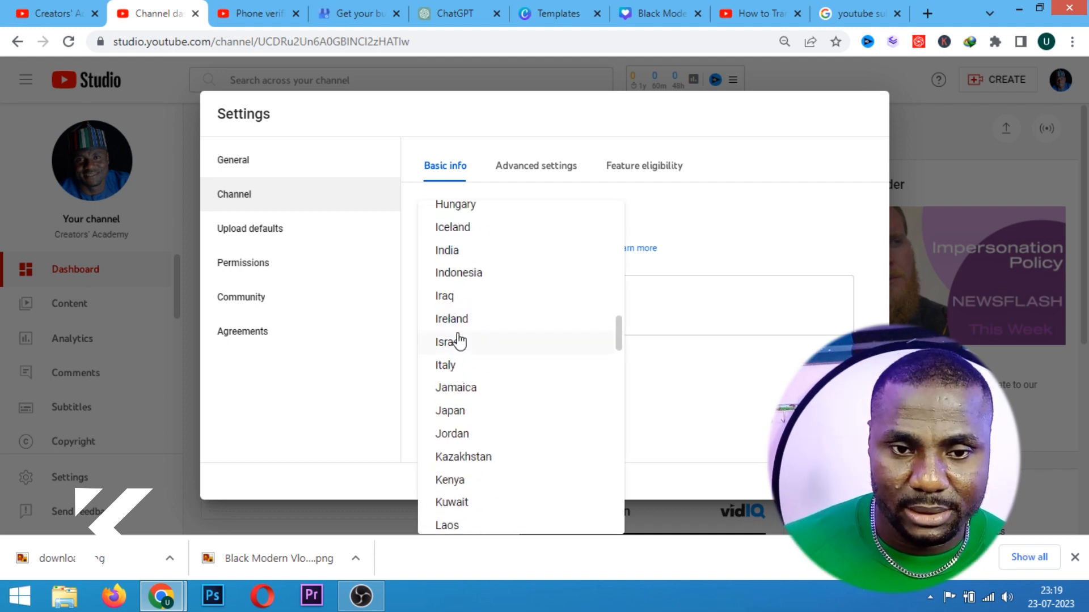
left_click(451, 248)
- Ask ChatGPT to "create an optimizable and SEO keyword for this YouTube channel Creators' Academy. separate it with comma" for the channel's keywords
left_click(481, 311)
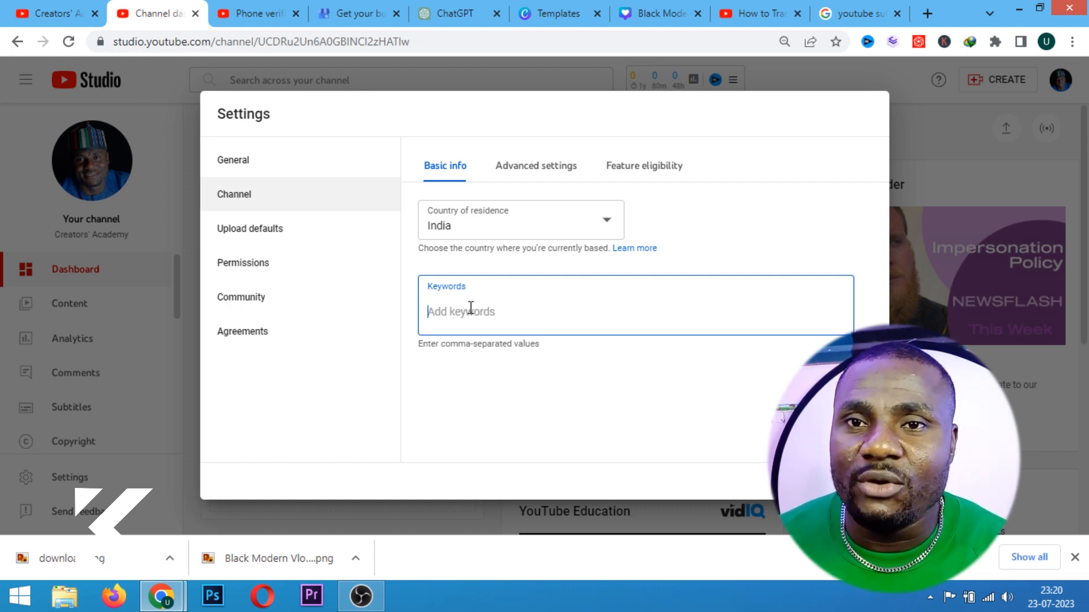
left_click(451, 14)
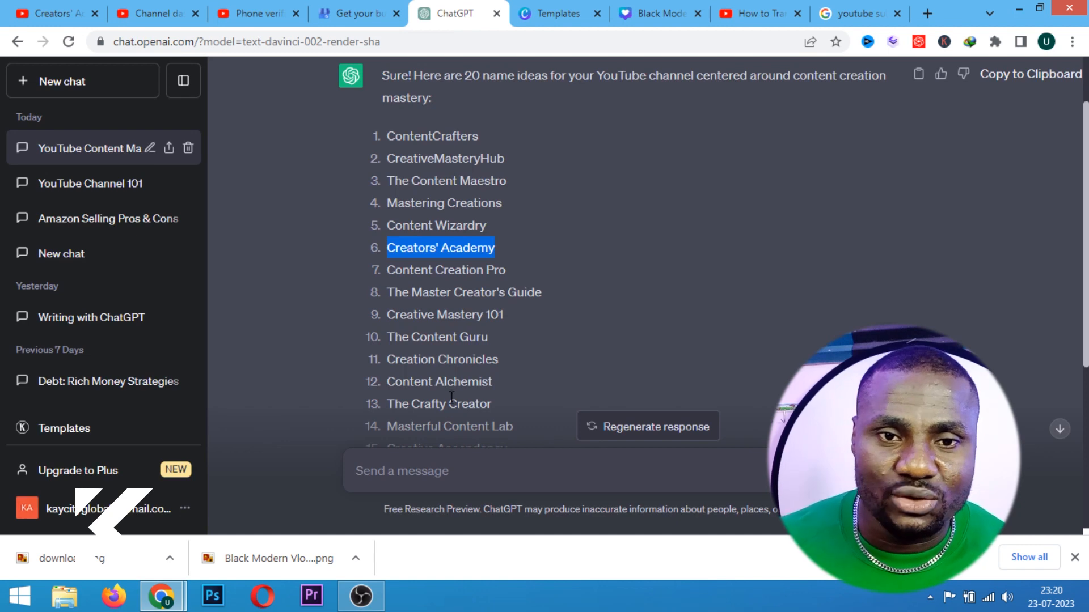
left_click(427, 466)
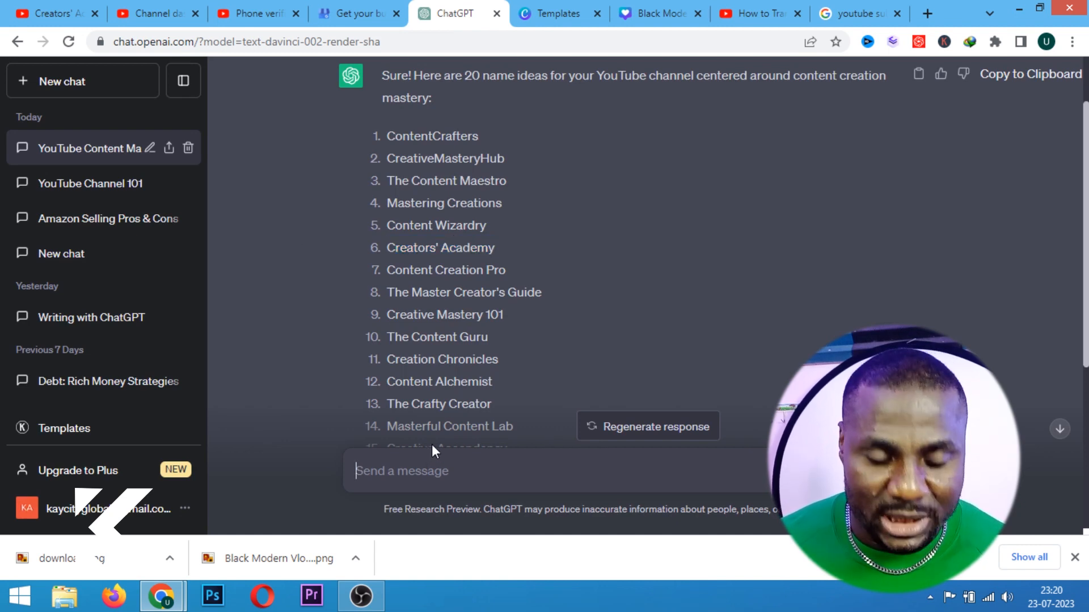
type("create keyword for this YouTube channel Creators' Academy")
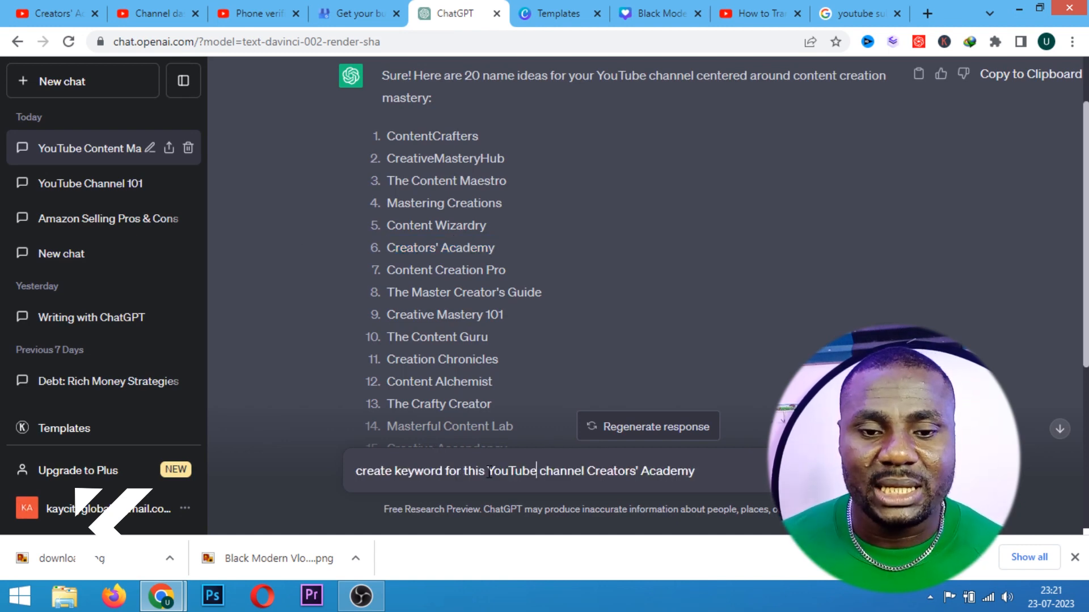
left_click(398, 465)
type("an optimizable and seo")
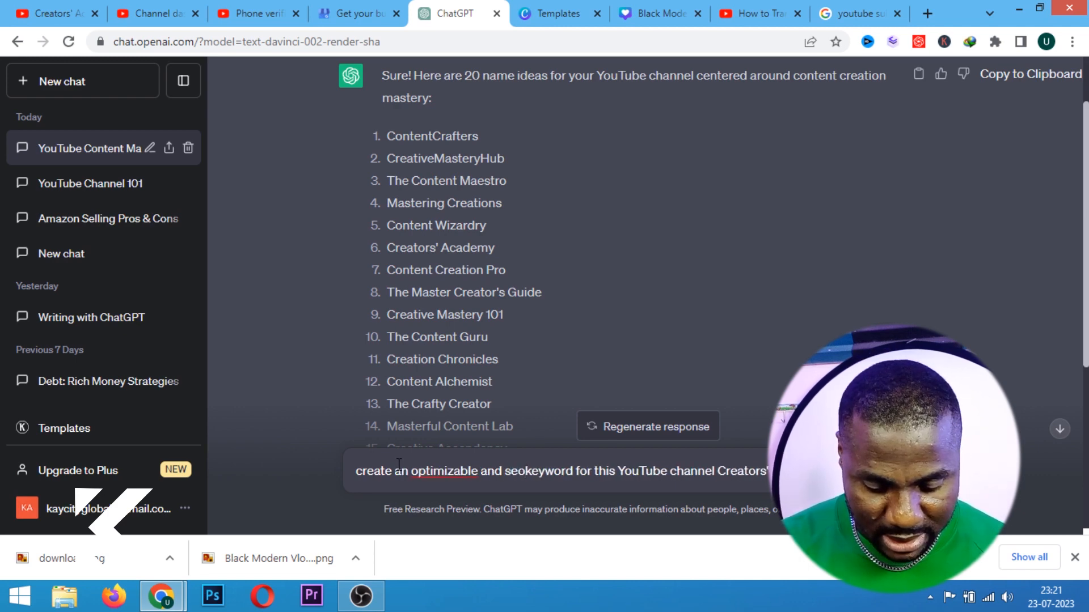
key("BackSpace")
key("BackSpace")
key("BackSpace")
key("BackSpace")
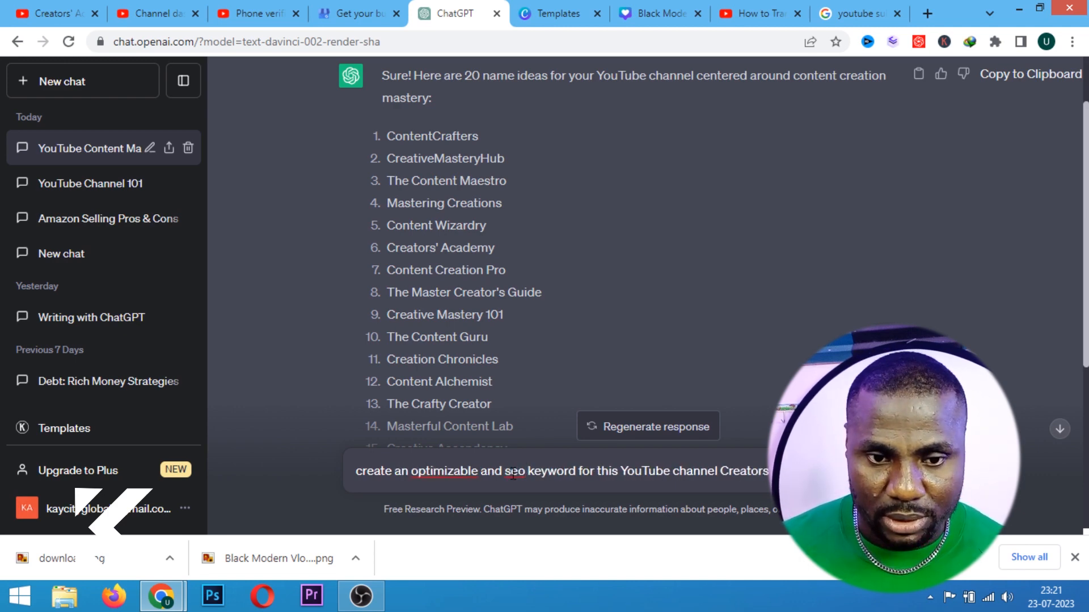
type("SEO")
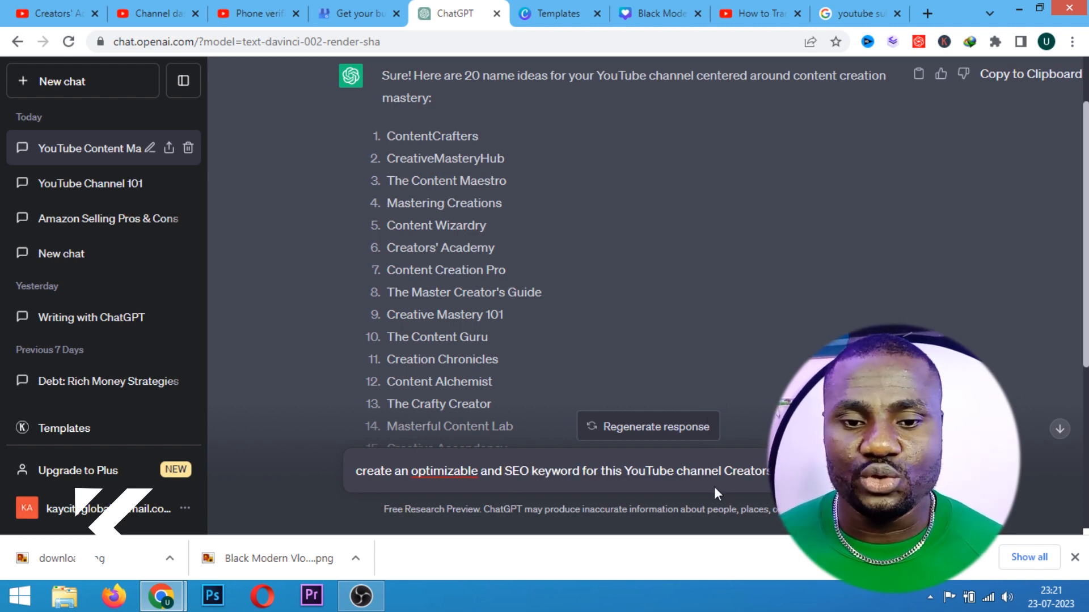
scroll(700, 188, "up", 1)
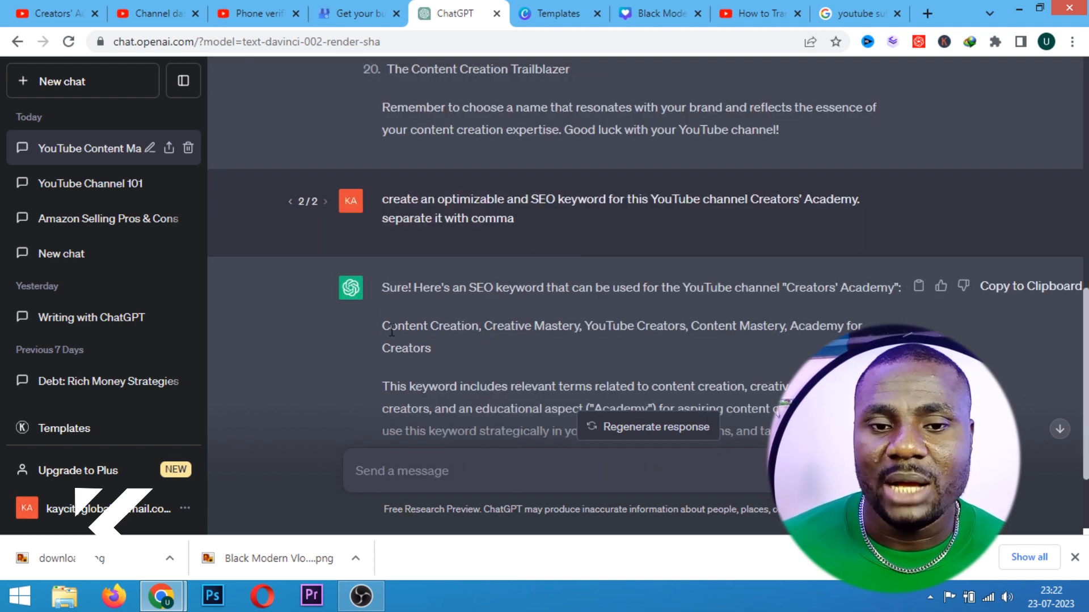
- Copy ChatGPT's keywords, from Content Creation to Academy for Creators, into the channel's keywords in YouTube Studio
left_click_drag(382, 326, 445, 351)
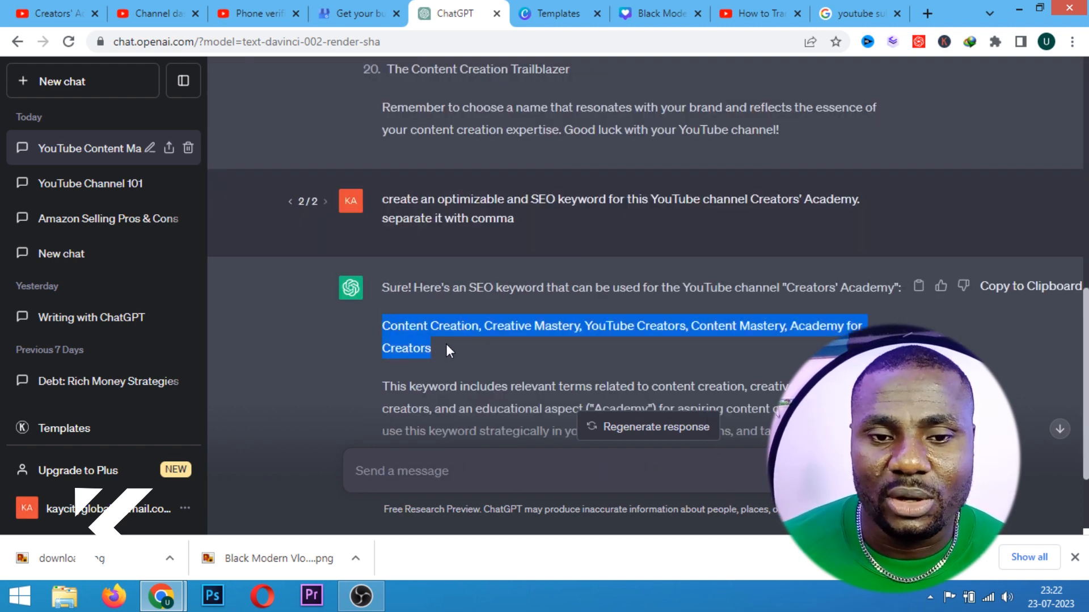
right_click(498, 334)
left_click(517, 342)
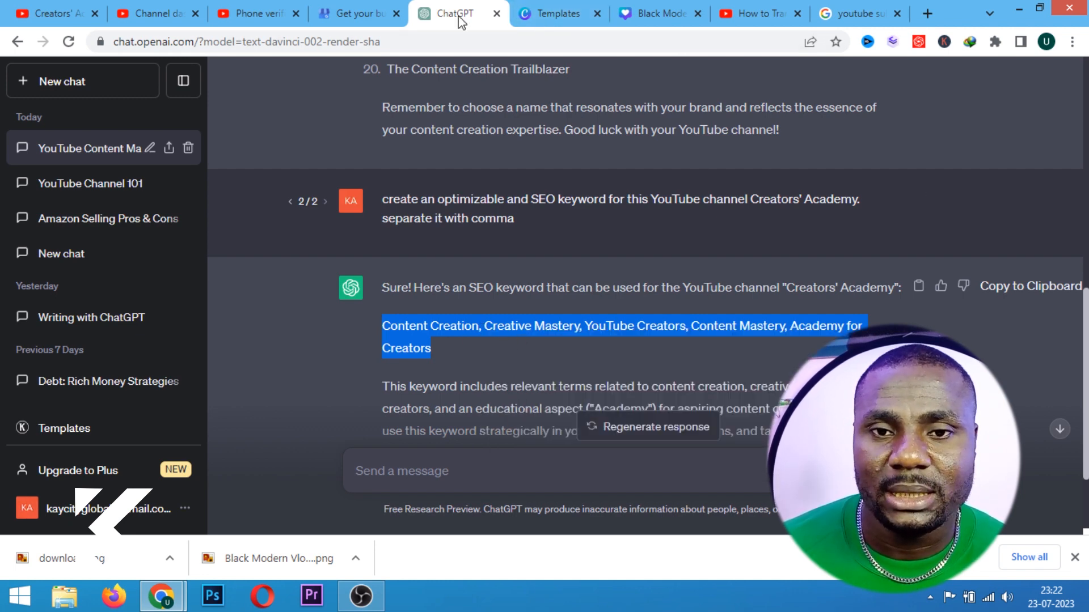
left_click(167, 17)
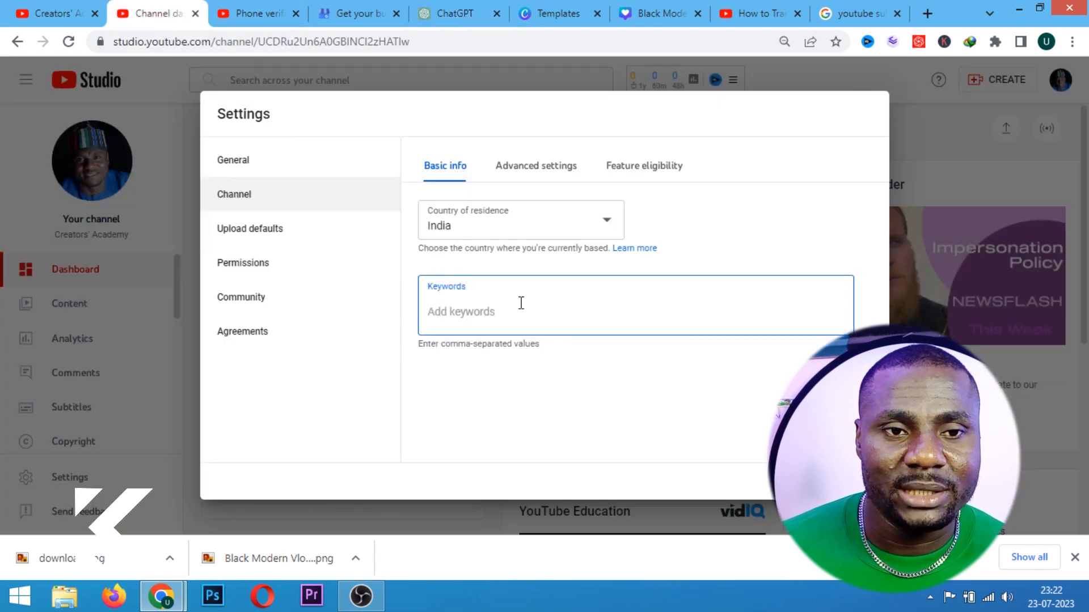
key("ctrl+v")
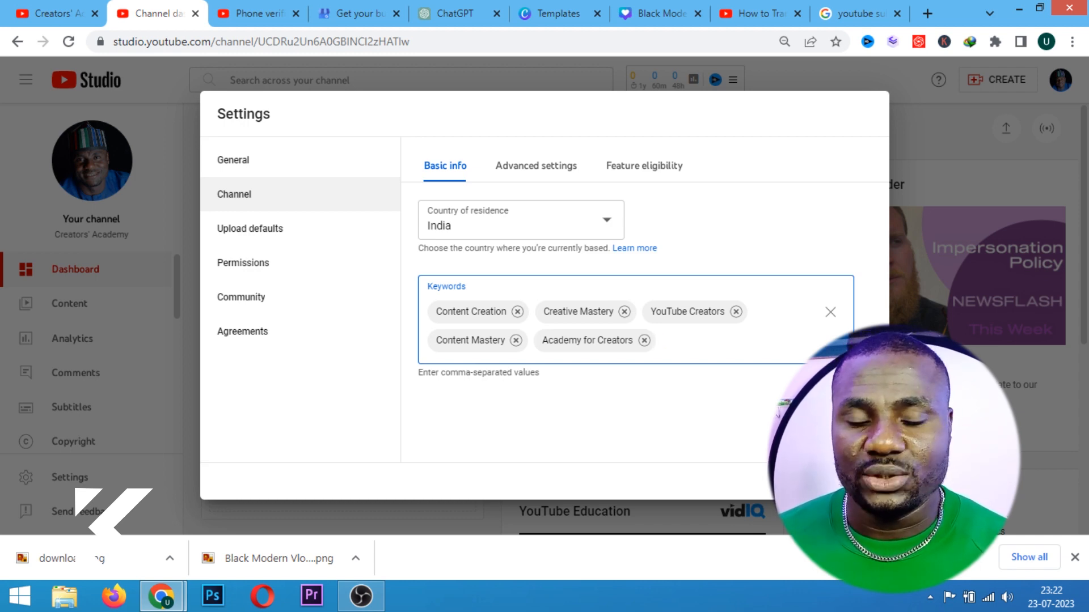
- Examine the advanced upload defaults, including automatic chapters, license, category and language options
left_click(250, 229)
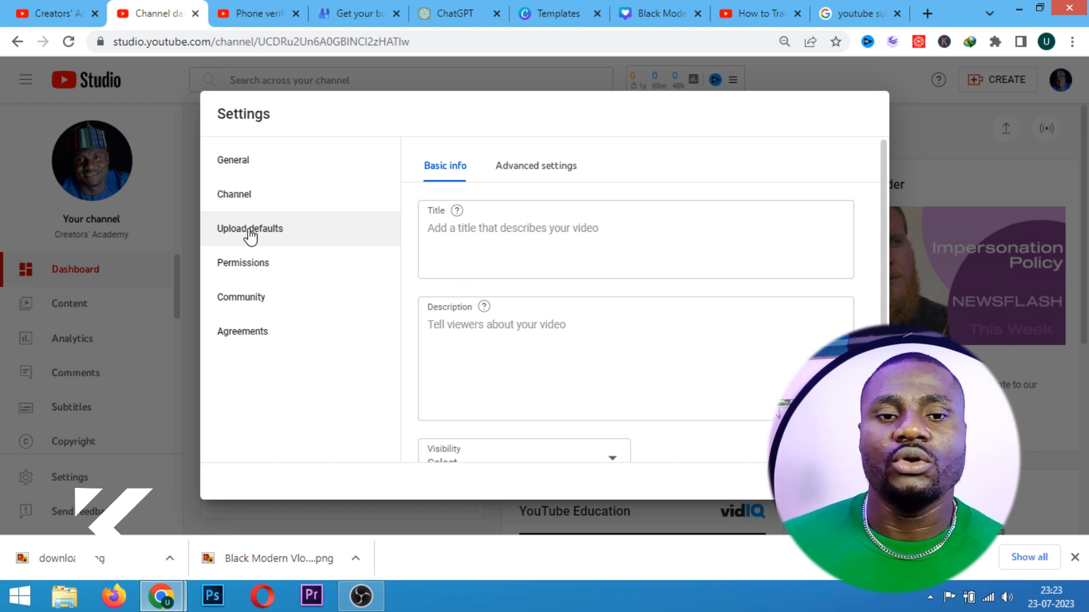
left_click(538, 168)
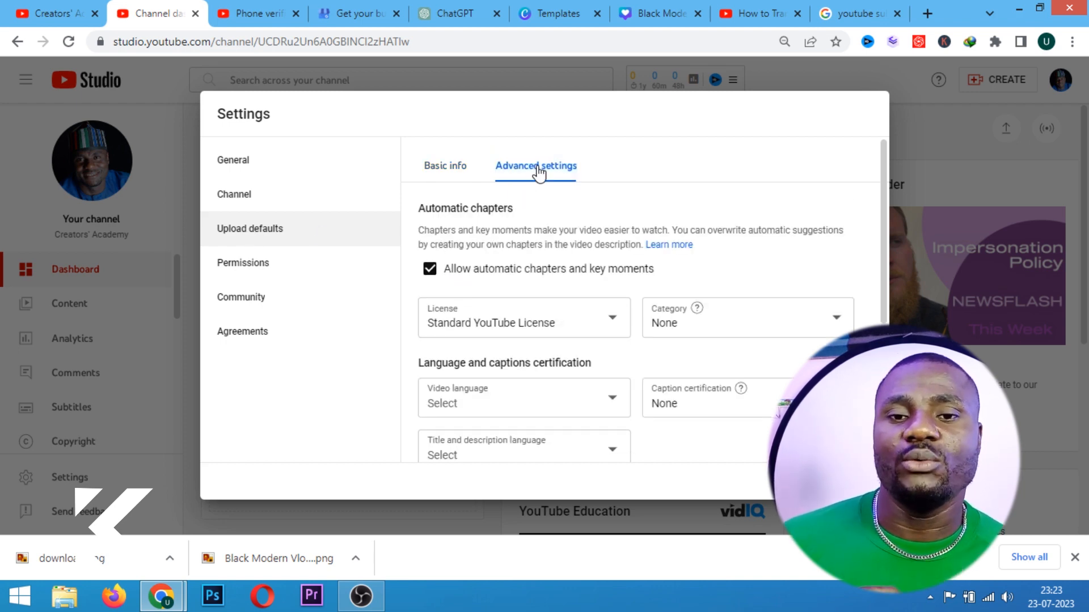
scroll(576, 309, "down", 3)
scroll(577, 310, "up", 3)
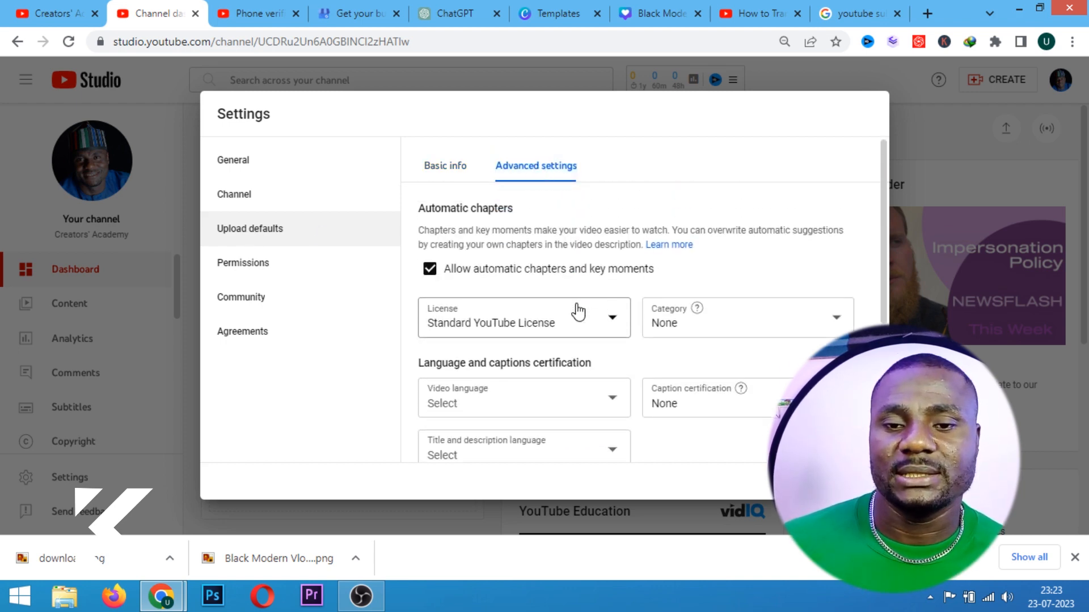
- Set the default video category to Howto & Style in the advanced upload defaults
left_click(692, 331)
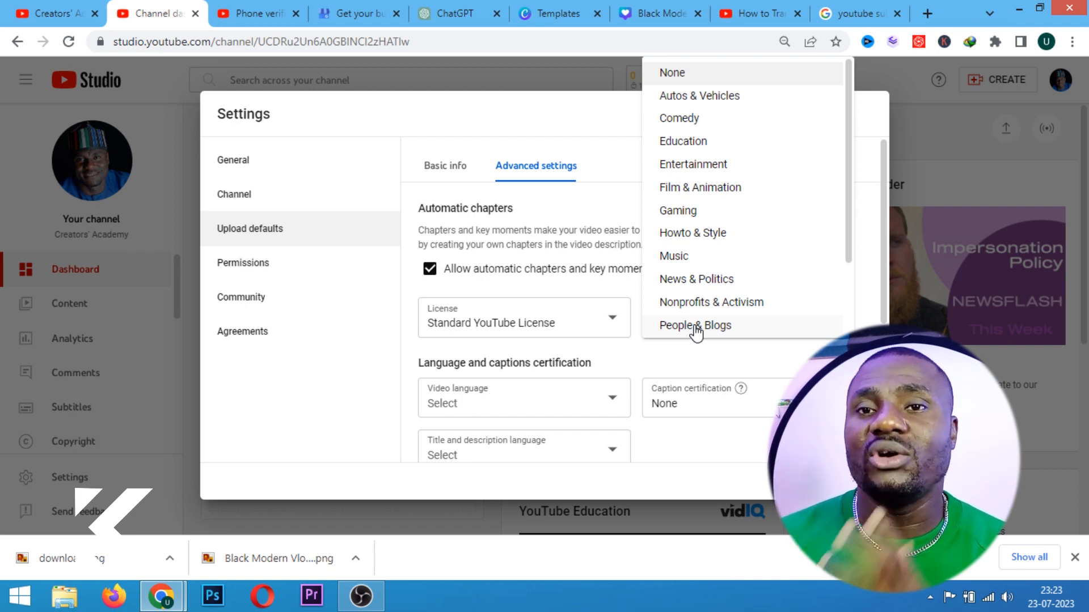
left_click(718, 239)
scroll(742, 369, "down", 4)
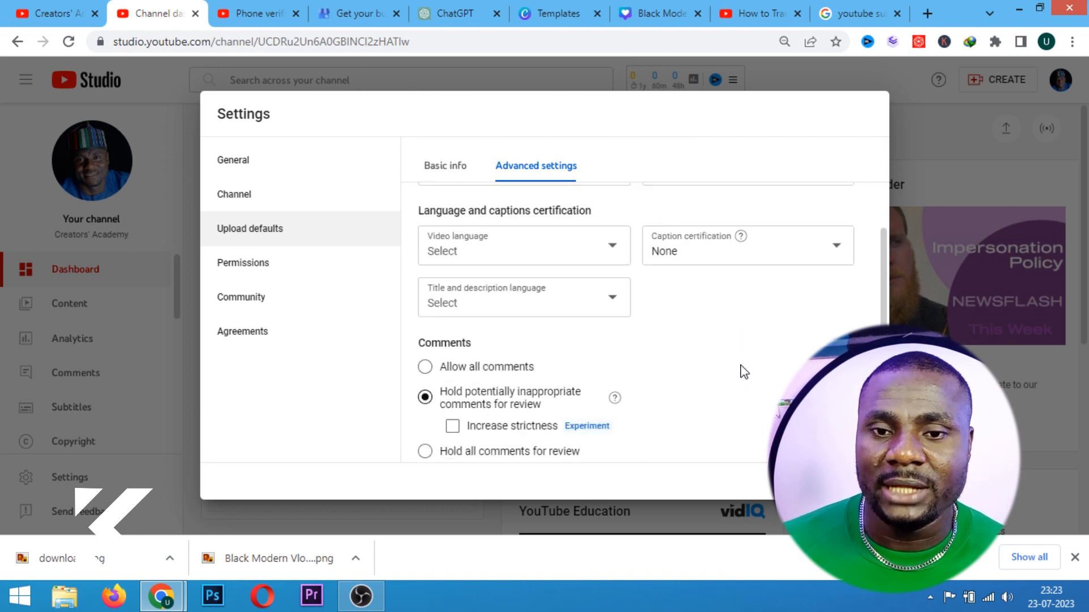
scroll(600, 406, "up", 3)
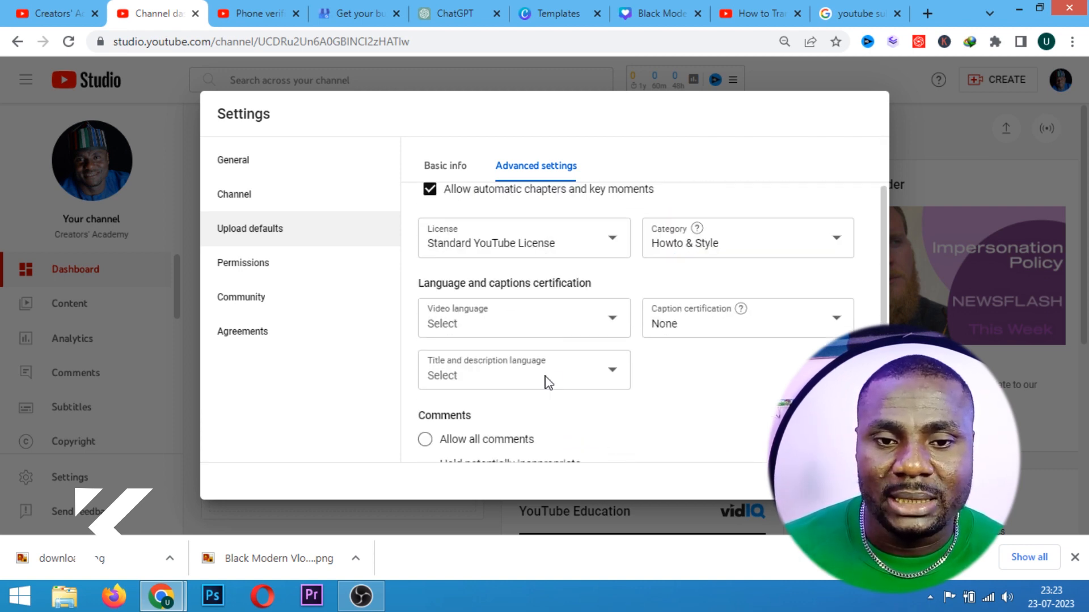
- Set both the default video language and the title and description language to English
left_click(566, 327)
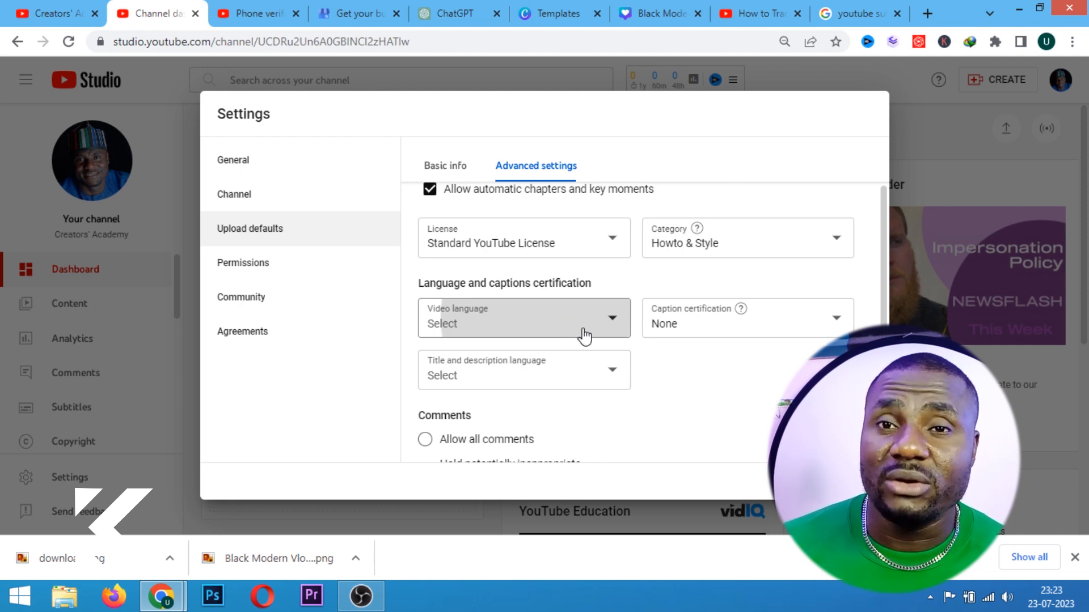
left_click(584, 335)
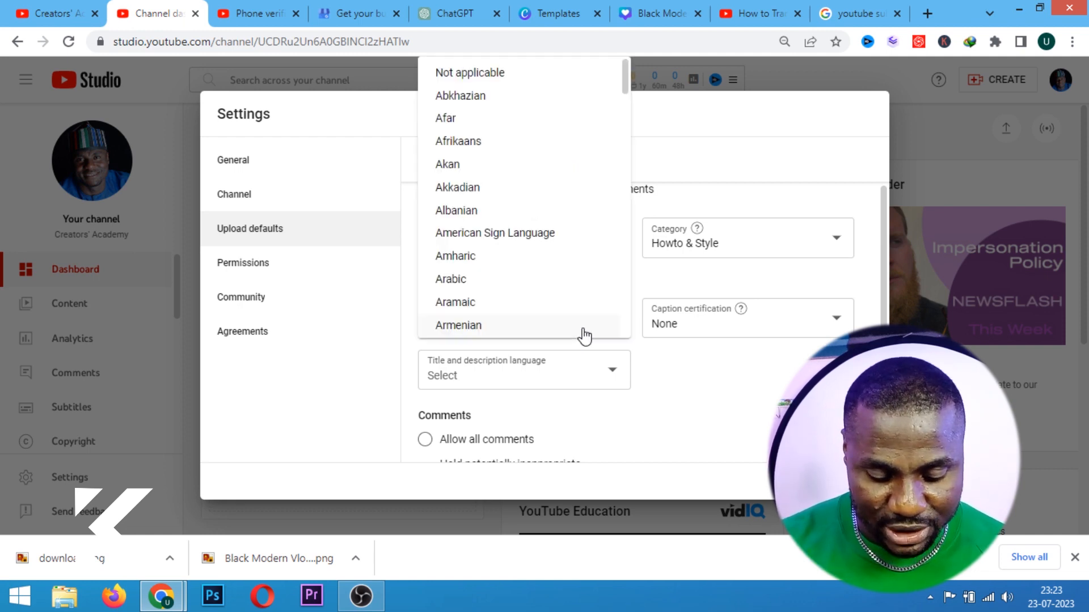
left_click(510, 377)
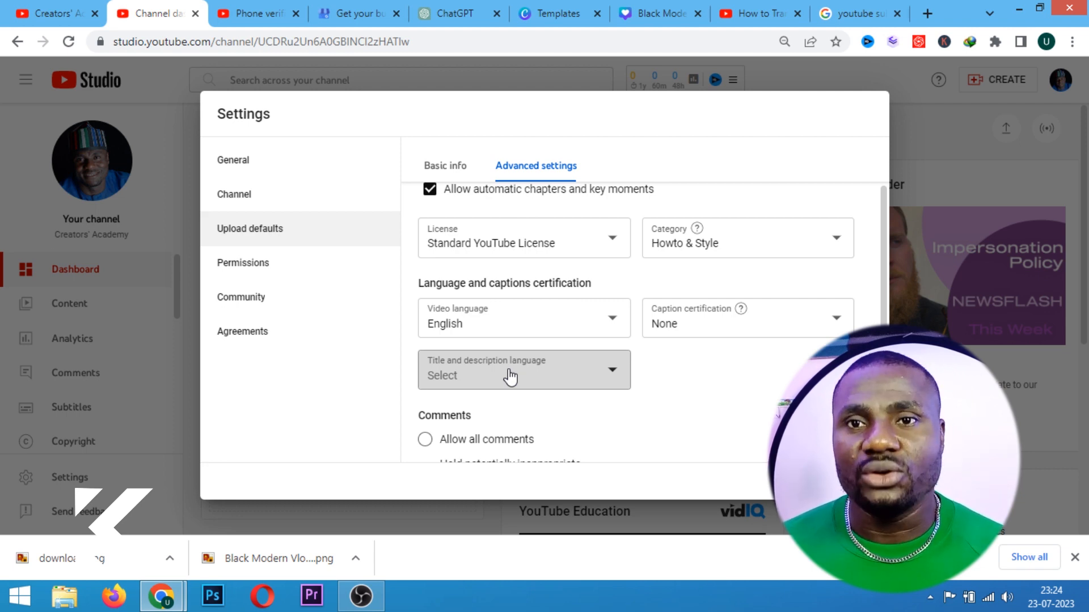
left_click(510, 377)
scroll(493, 341, "down", 15)
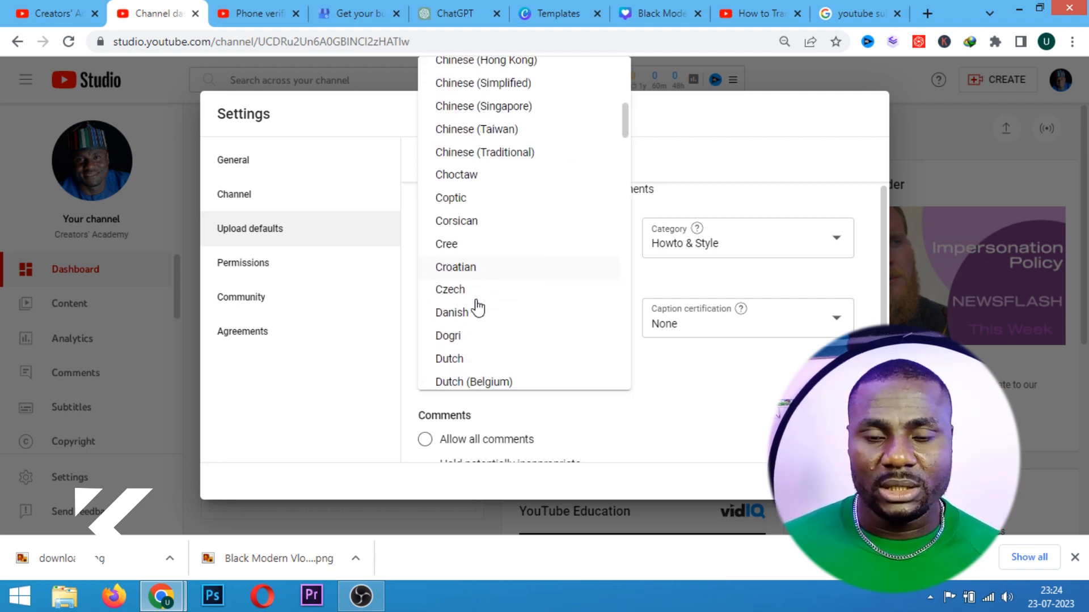
left_click(473, 288)
- Allow all comments by default on uploads and save the channel settings
left_click(431, 286)
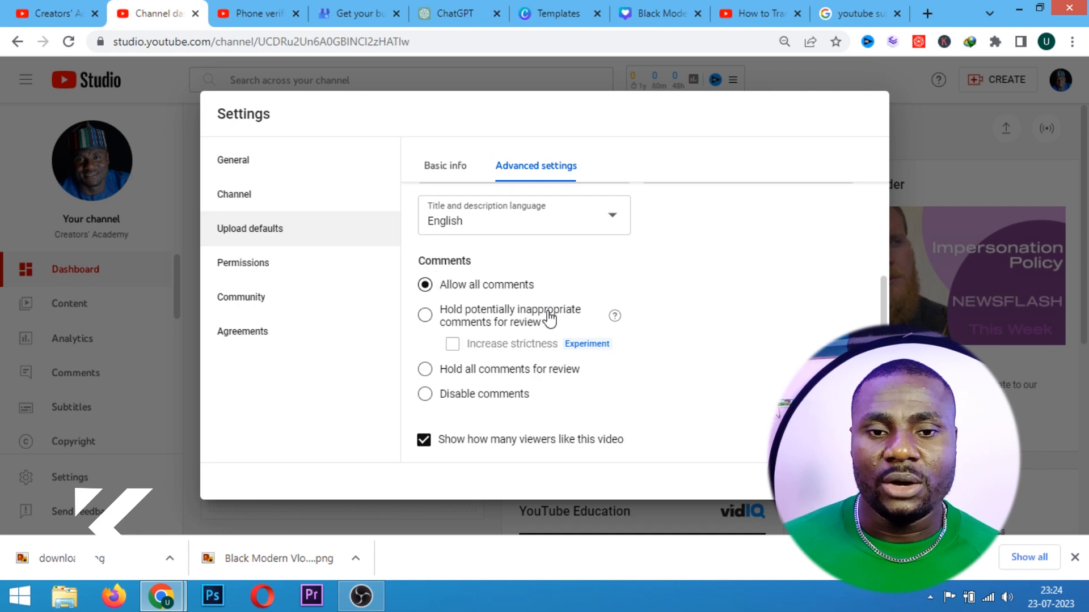
left_click(859, 481)
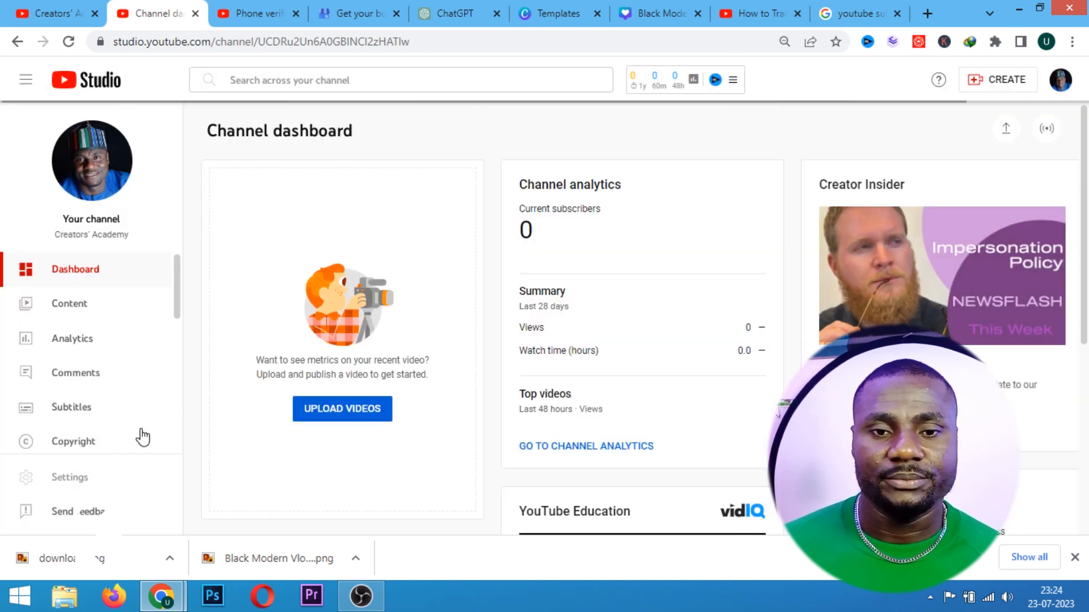
- Add a Popular videos section to the featured sections in the channel customization layout
left_click(71, 478)
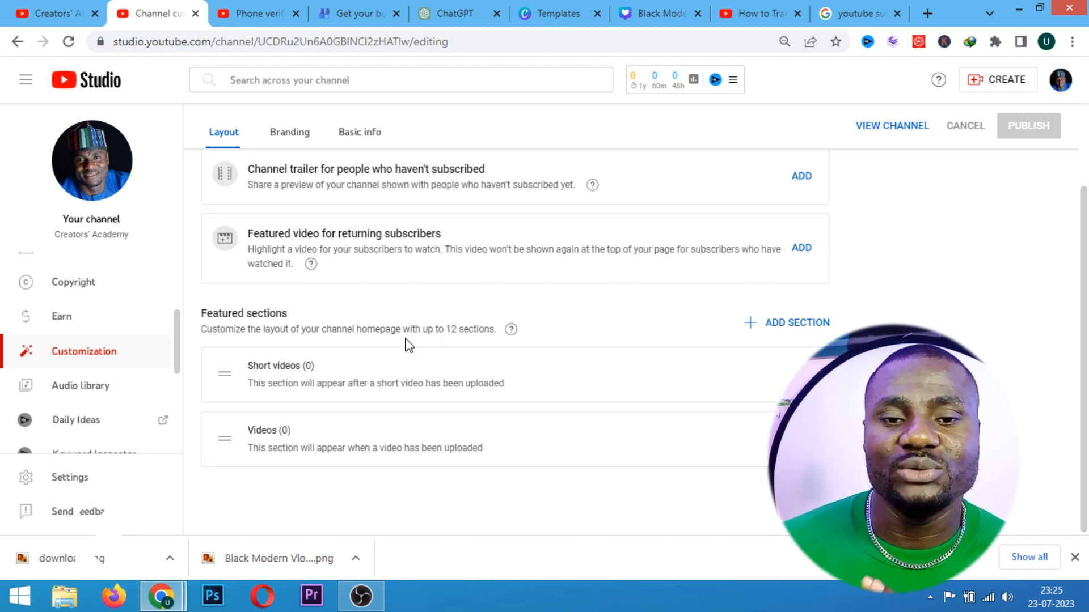
left_click(807, 328)
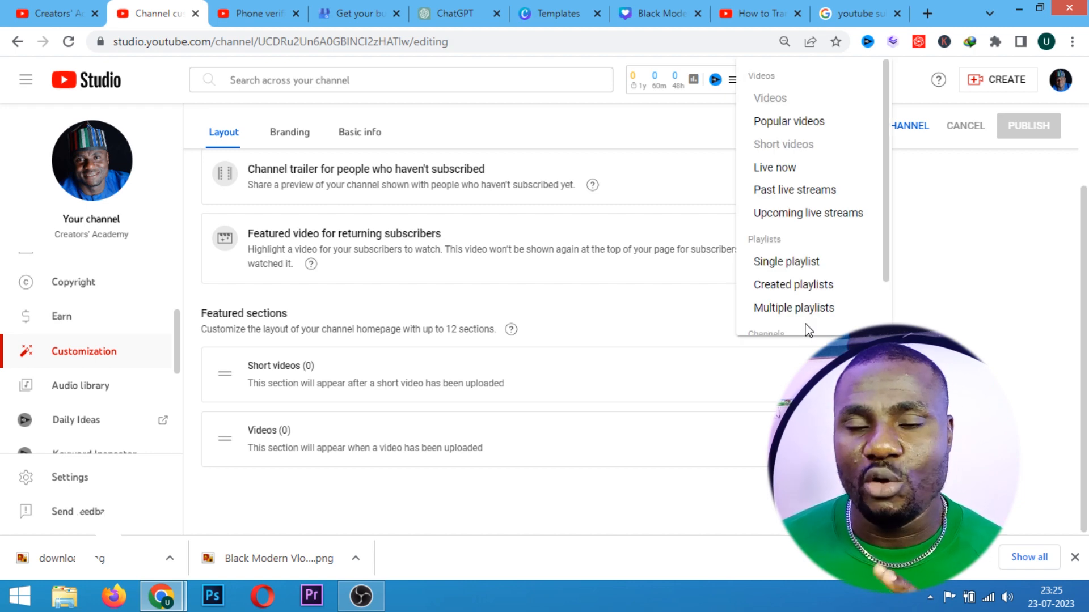
left_click(787, 123)
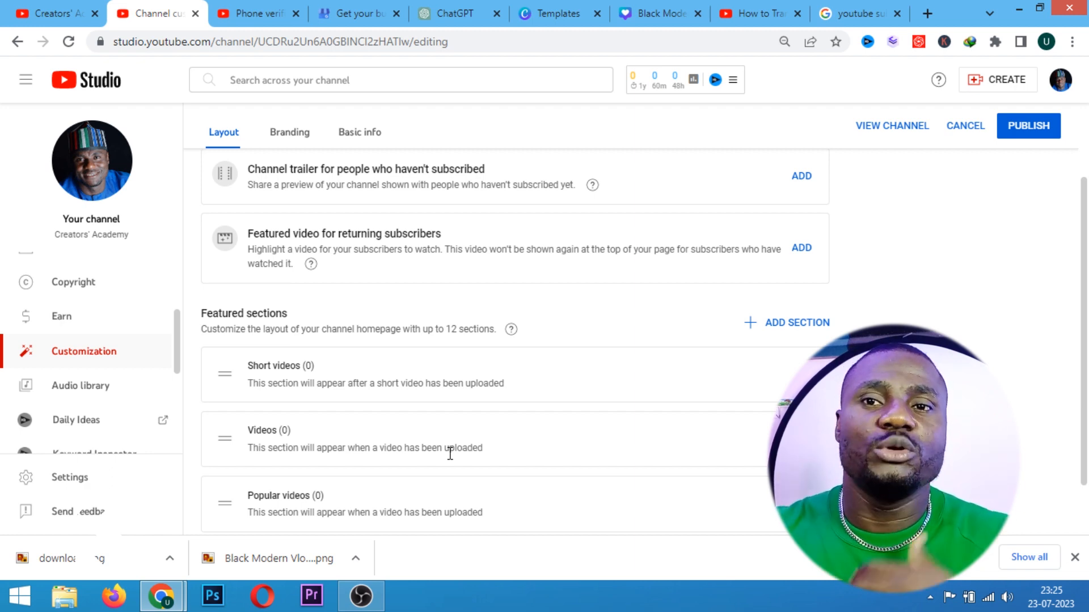
- Examine how video sections are laid out on the example YouTube channel's home page
left_click(766, 17)
key("alt+Left")
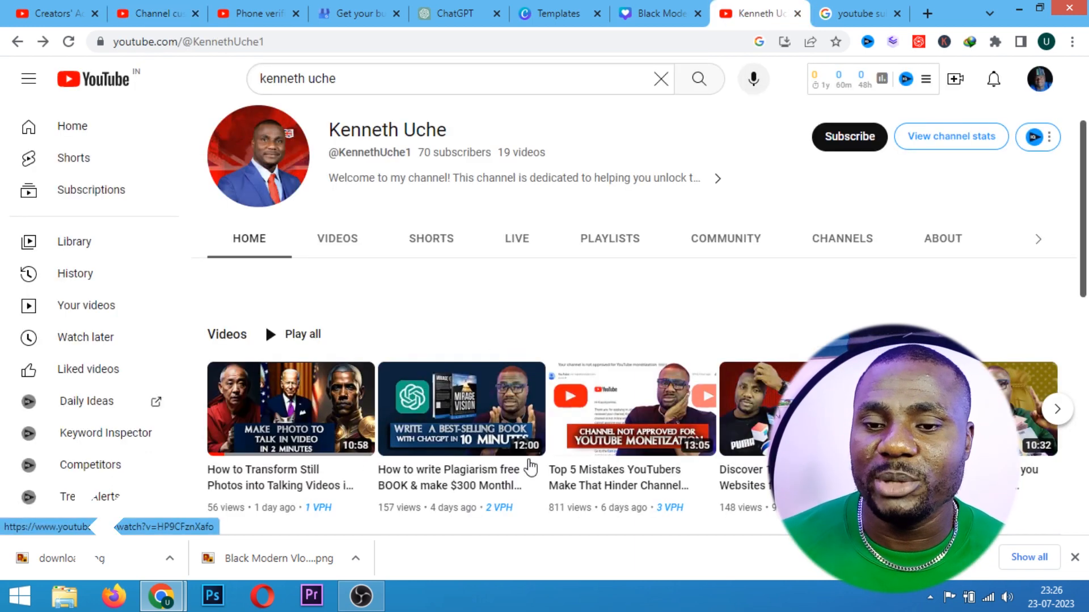
scroll(527, 464, "down", 1)
scroll(553, 466, "up", 2)
scroll(567, 468, "down", 1)
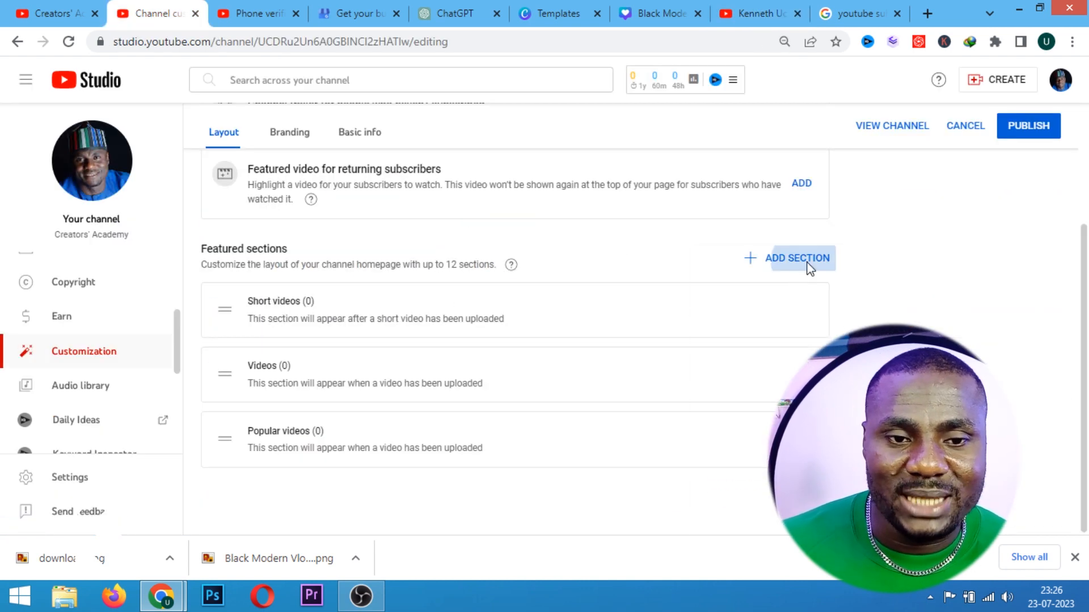
left_click(804, 268)
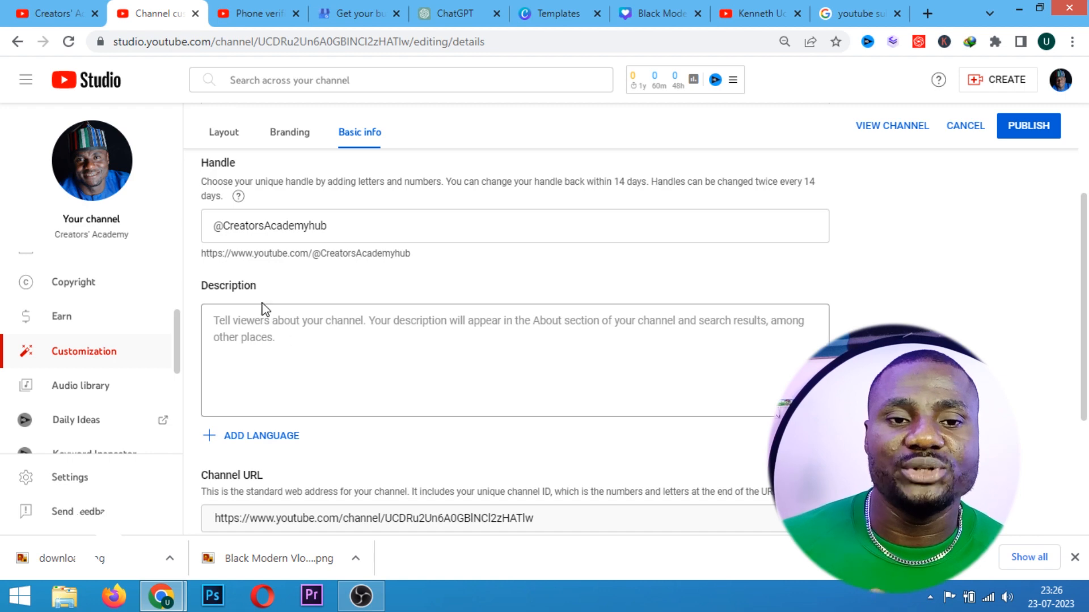
- Review the channel's basic info, and have ChatGPT "write a short words description for this our youtube channel Creators' Academy."
scroll(355, 311, "up", 2)
scroll(316, 294, "down", 1)
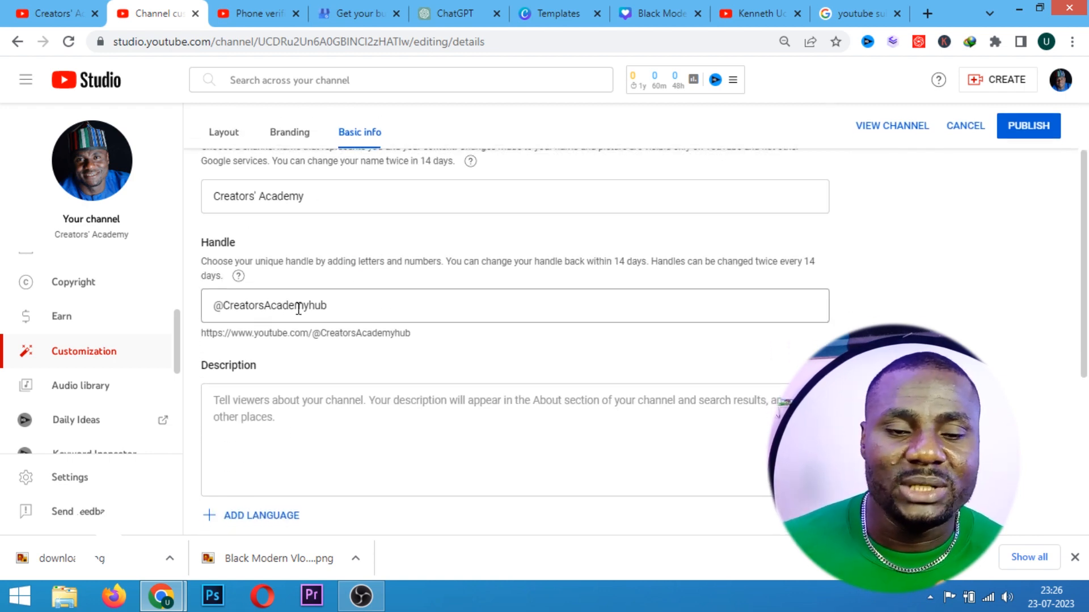
scroll(298, 309, "down", 1)
scroll(266, 322, "down", 1)
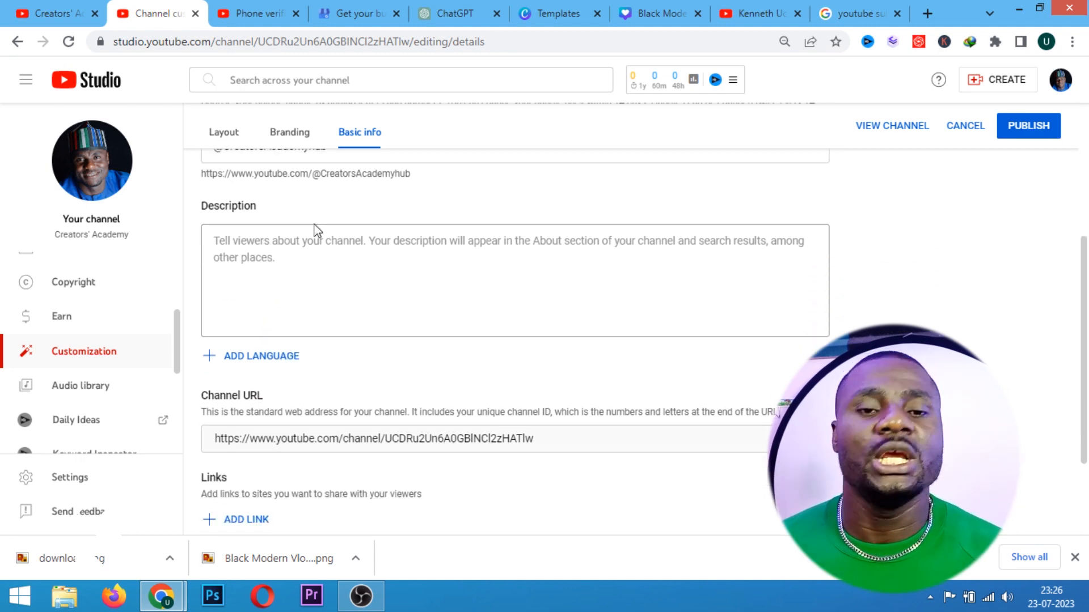
left_click(454, 15)
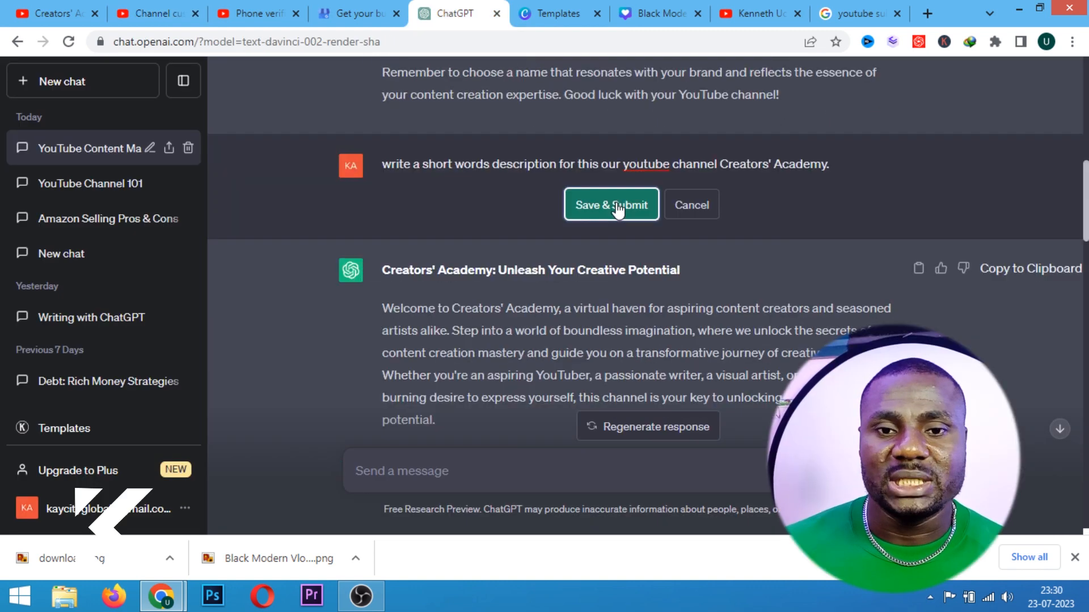
left_click(608, 204)
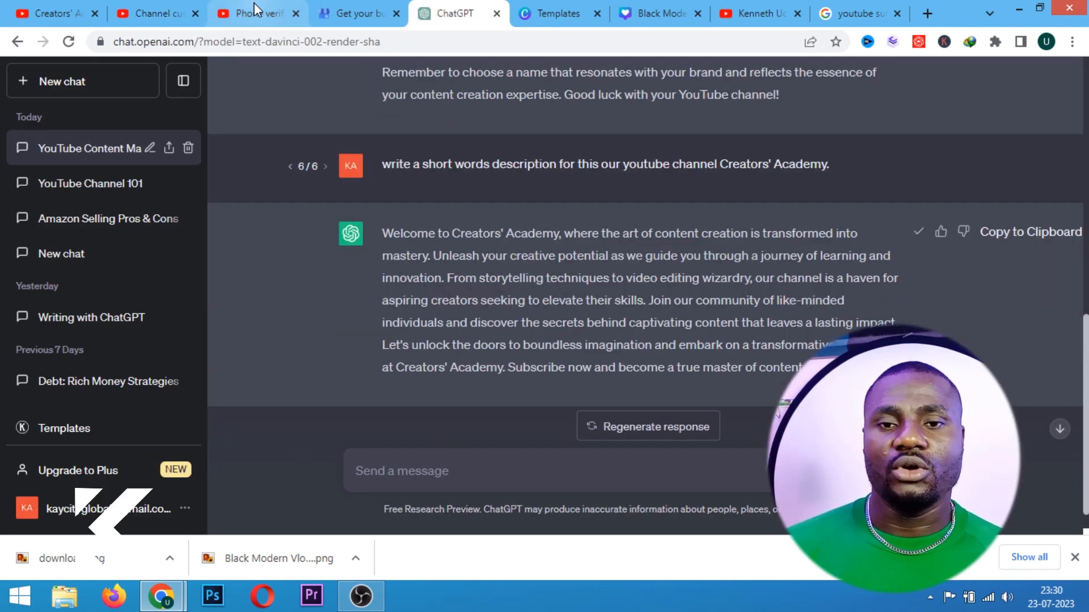
- Replace the overlong channel description in YouTube Studio with ChatGPT's short text beginning "Welcome to Creators' Academy"
left_click(170, 13)
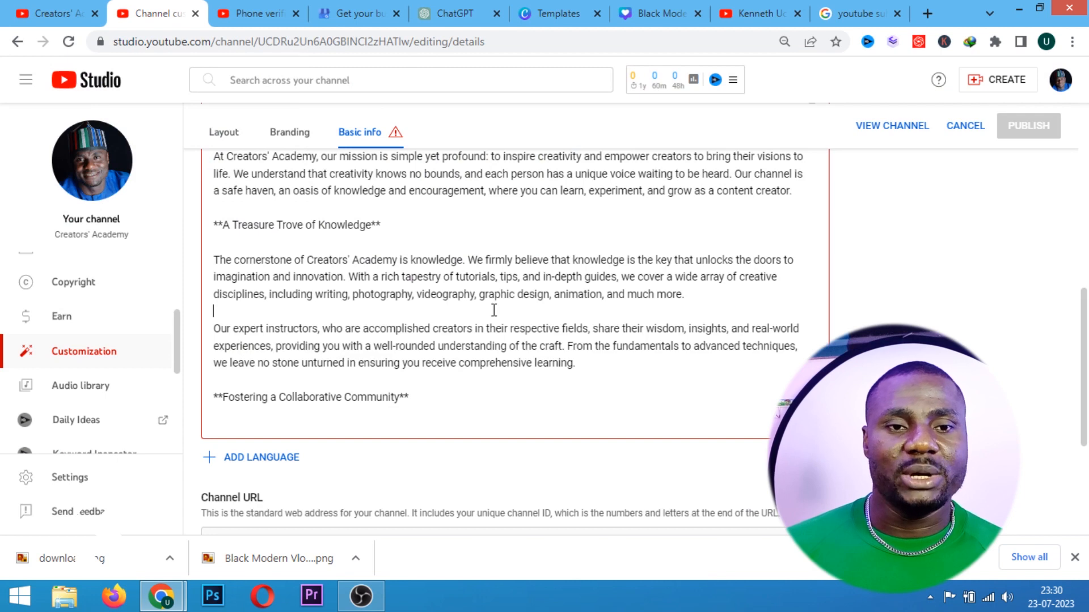
key("ctrl+a")
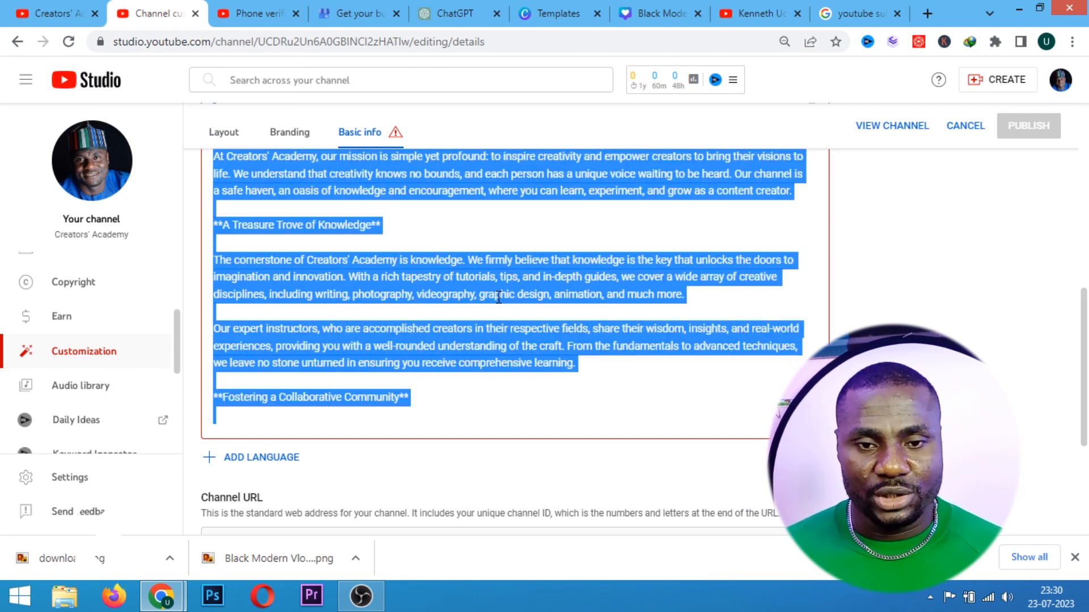
key("ctrl+v")
scroll(537, 306, "up", 1)
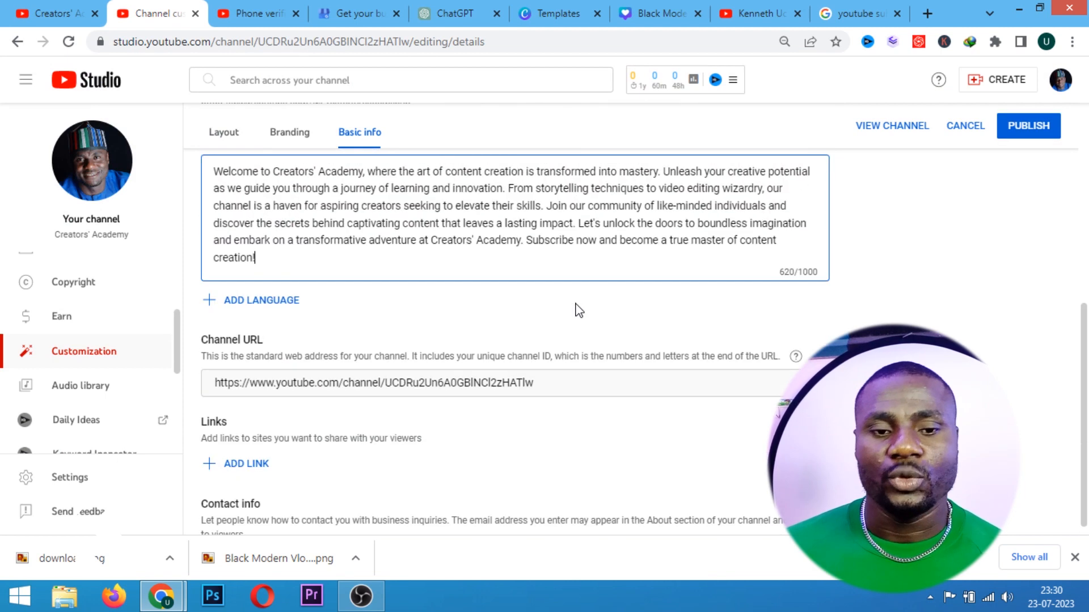
- Add an empty link entry to the channel's basic info and look at the banner links on the example channel
scroll(484, 354, "down", 1)
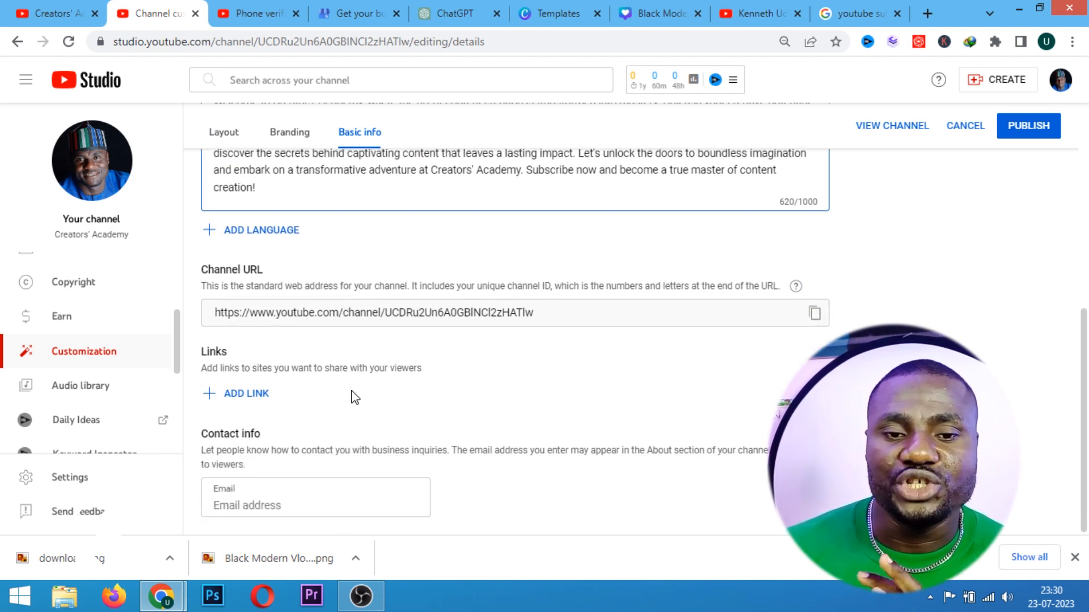
left_click(255, 395)
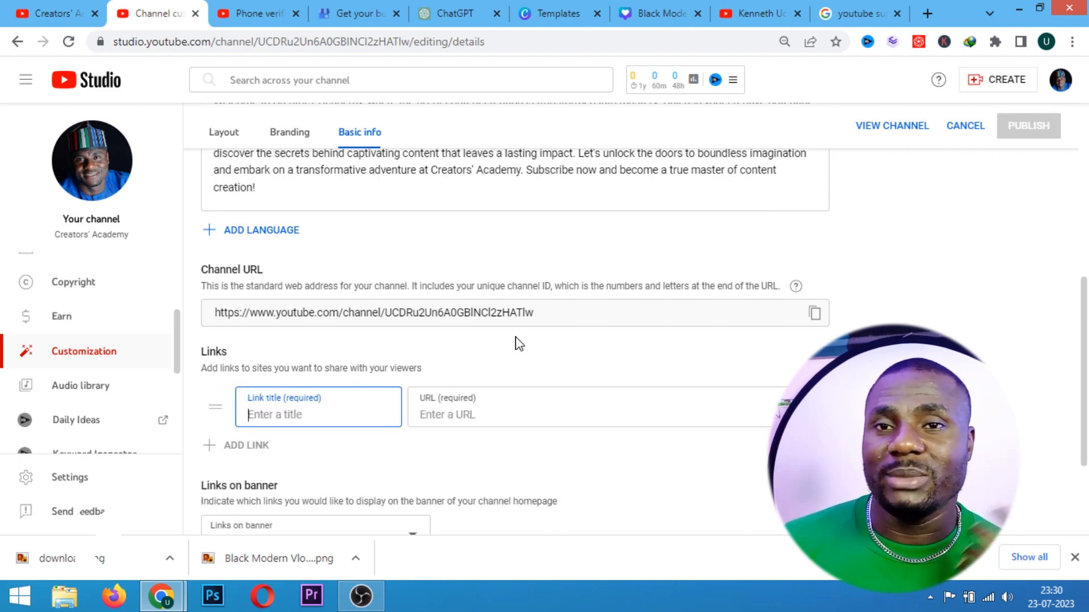
left_click(757, 17)
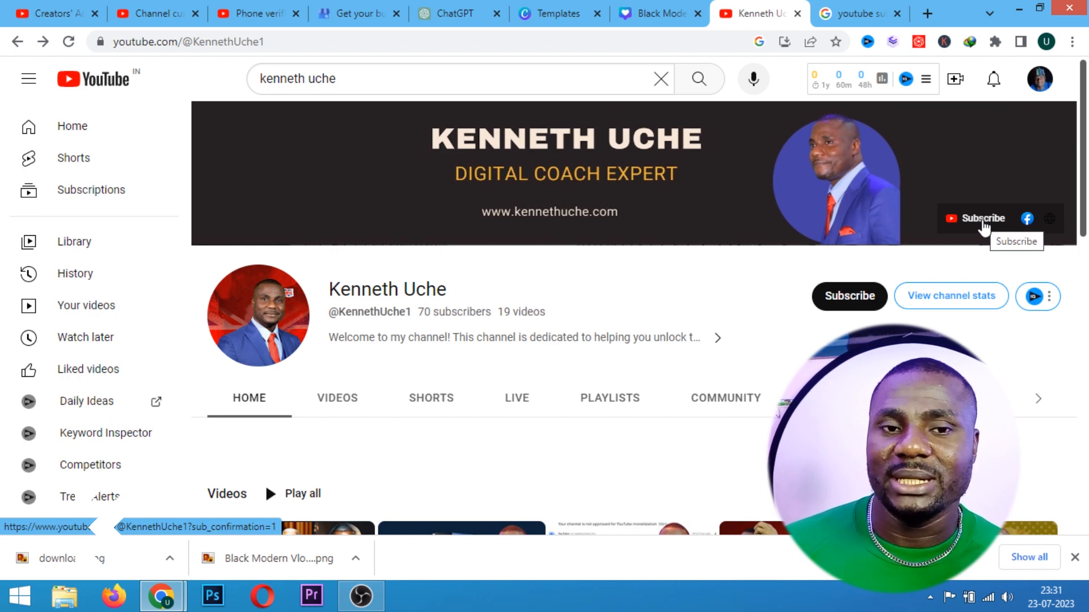
scroll(999, 253, "down", 1)
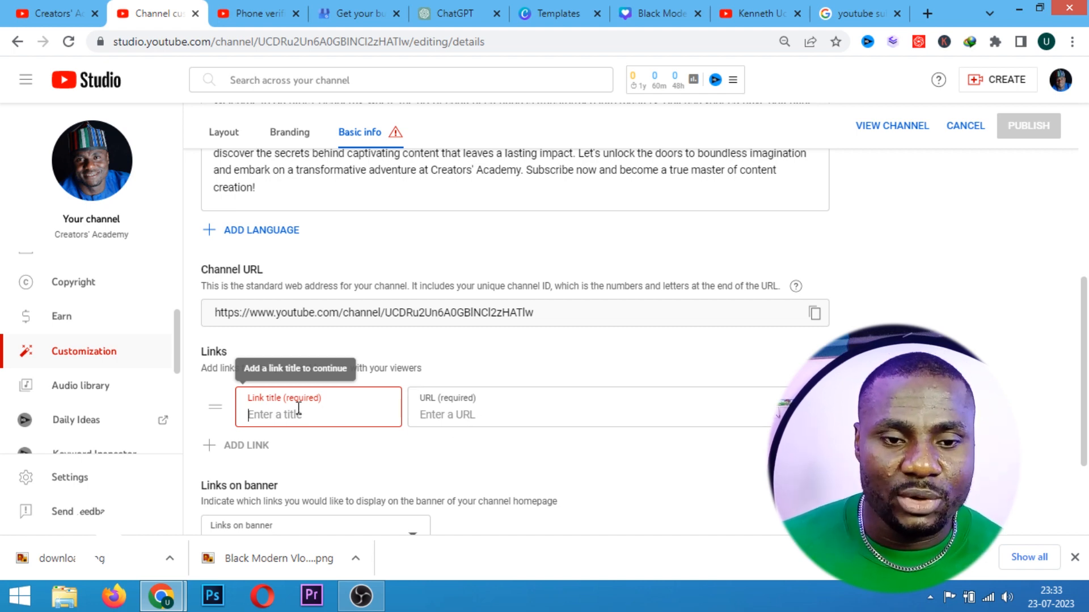
- Title the new channel link "facebook" and enter the Facebook profile address as its URL
left_click(298, 408)
type("facebook")
left_click(473, 414)
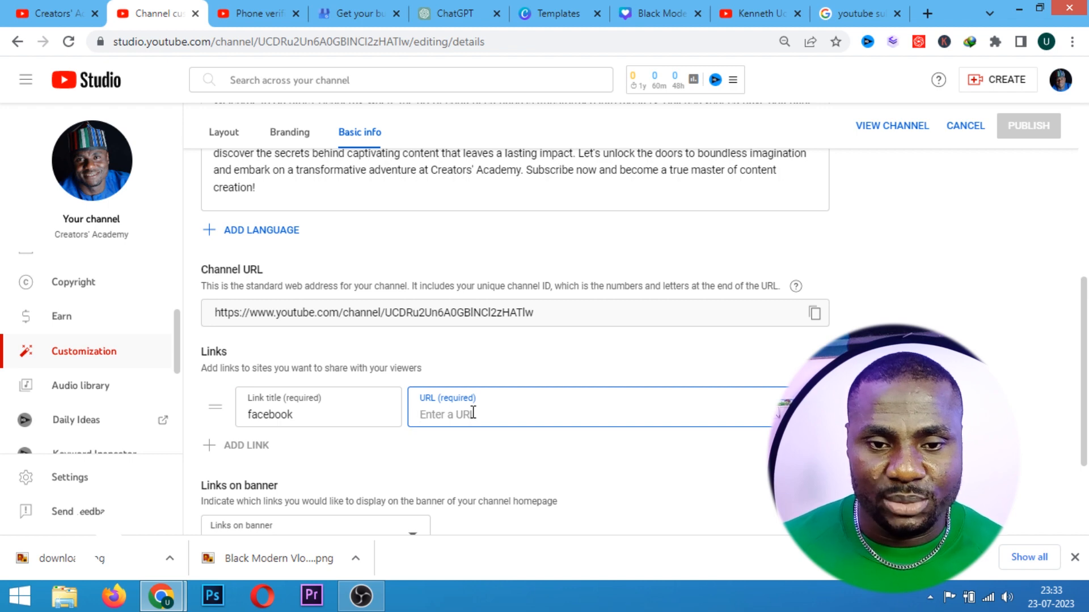
type("facebook.com/k")
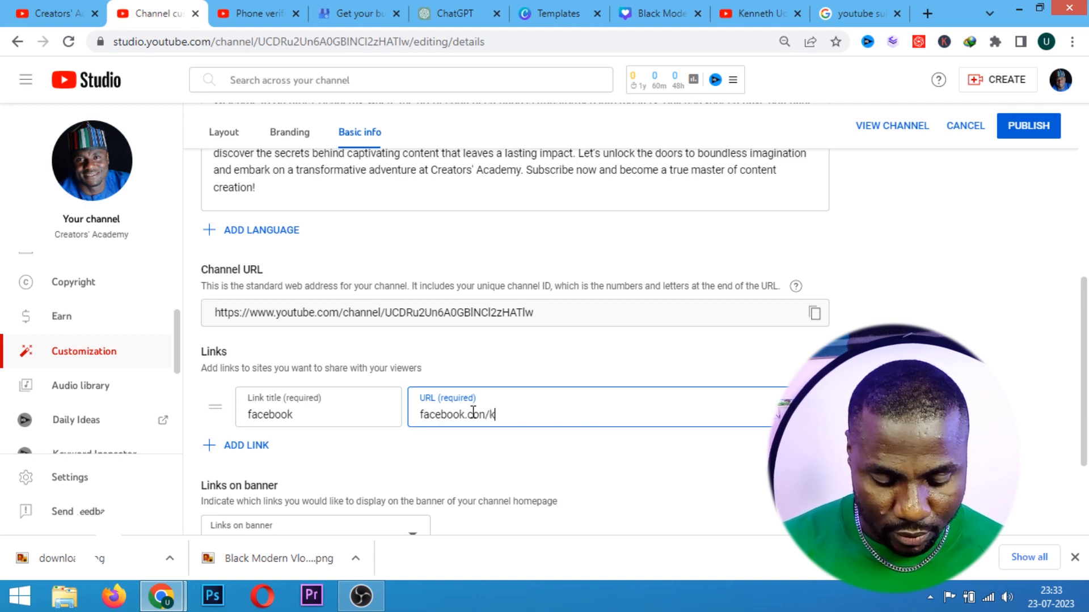
type("ennethuche12")
- Set the links shown on the channel banner to First link
scroll(287, 316, "down", 3)
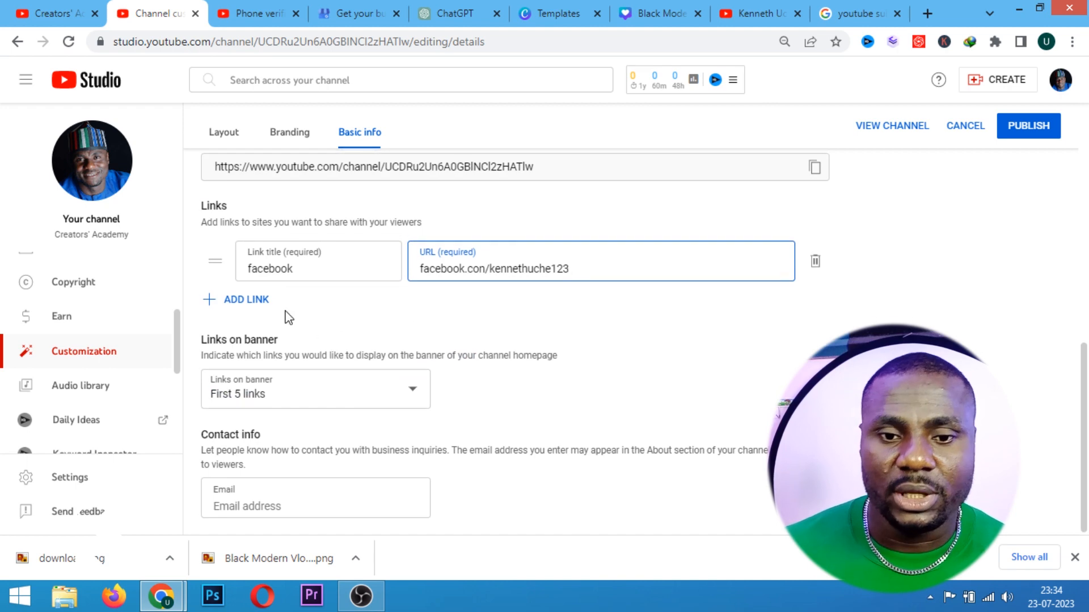
left_click(412, 390)
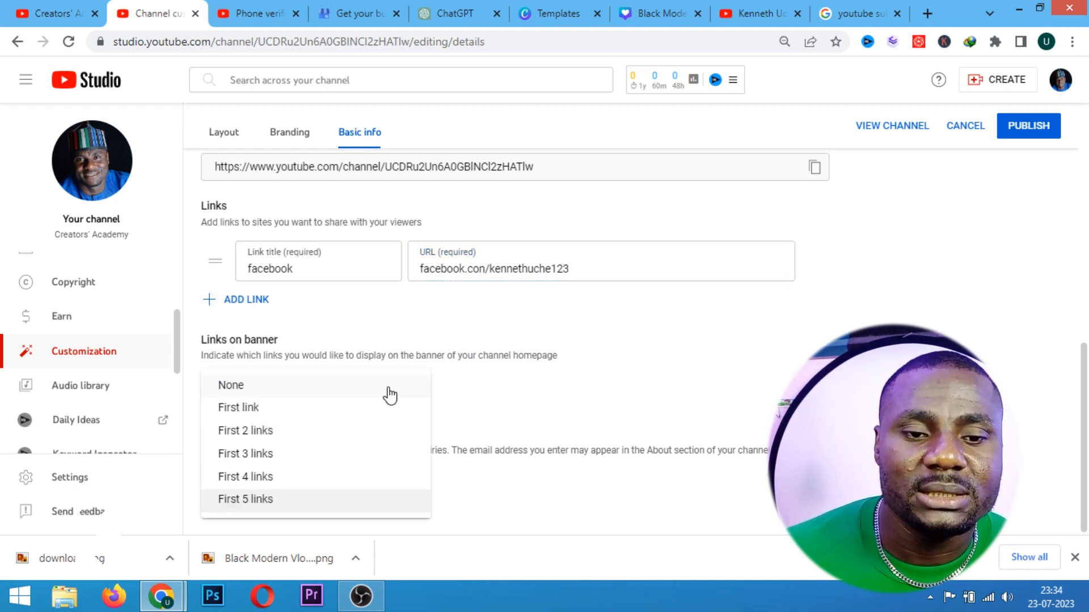
left_click(262, 409)
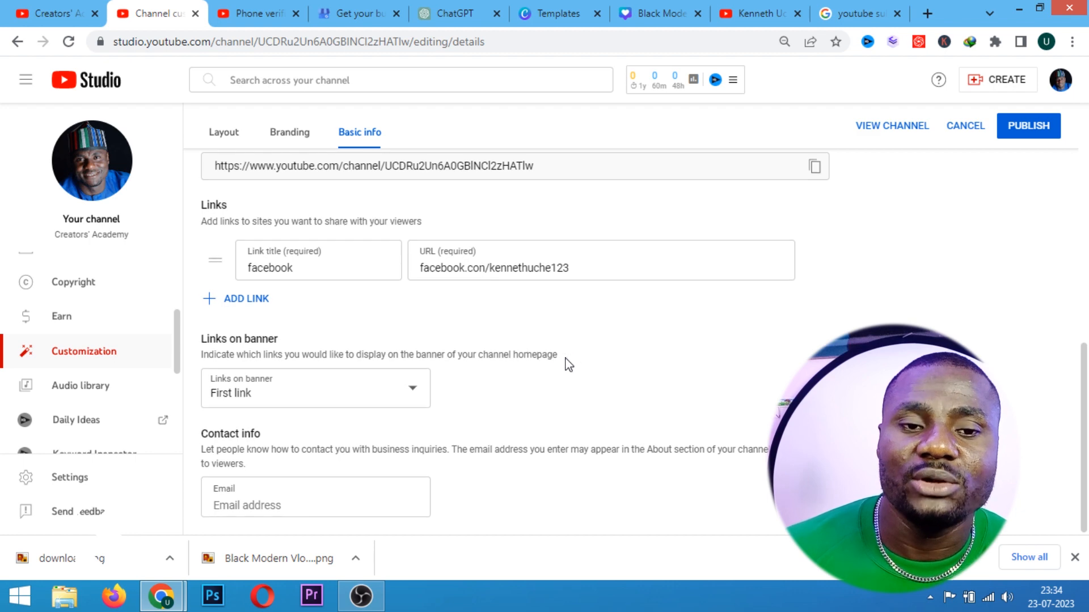
- Enter the business contact e-mail address in the channel's contact info and publish the customization changes
left_click(304, 506)
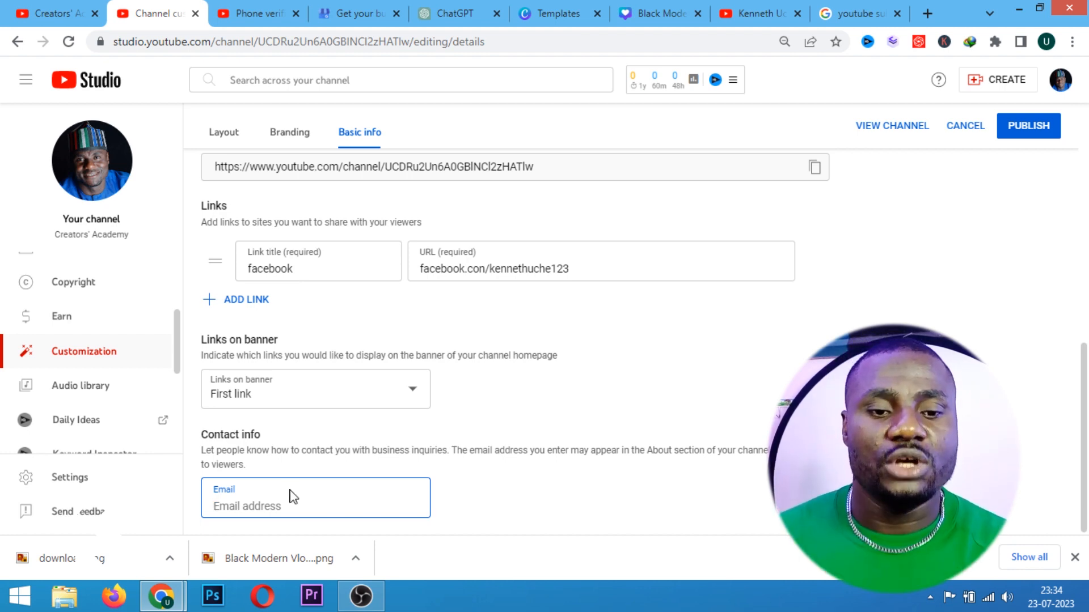
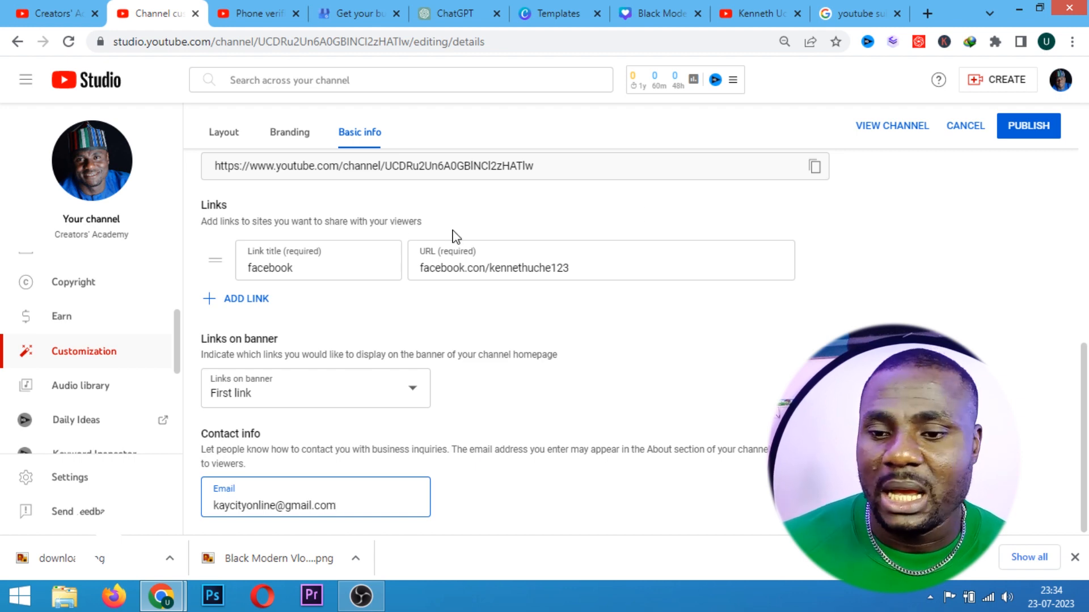
scroll(569, 267, "up", 1)
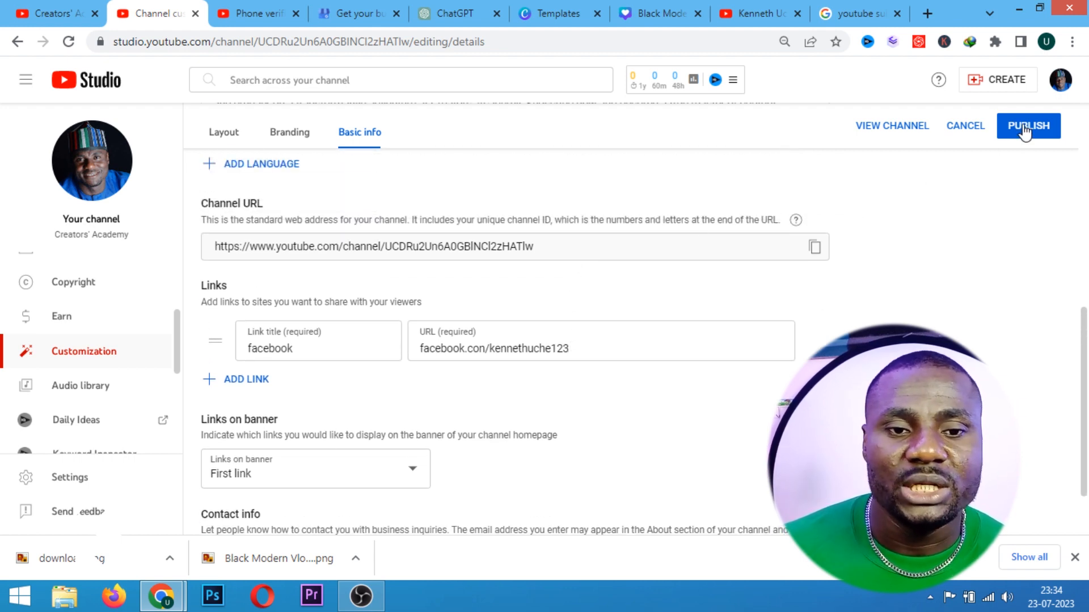
left_click(1003, 134)
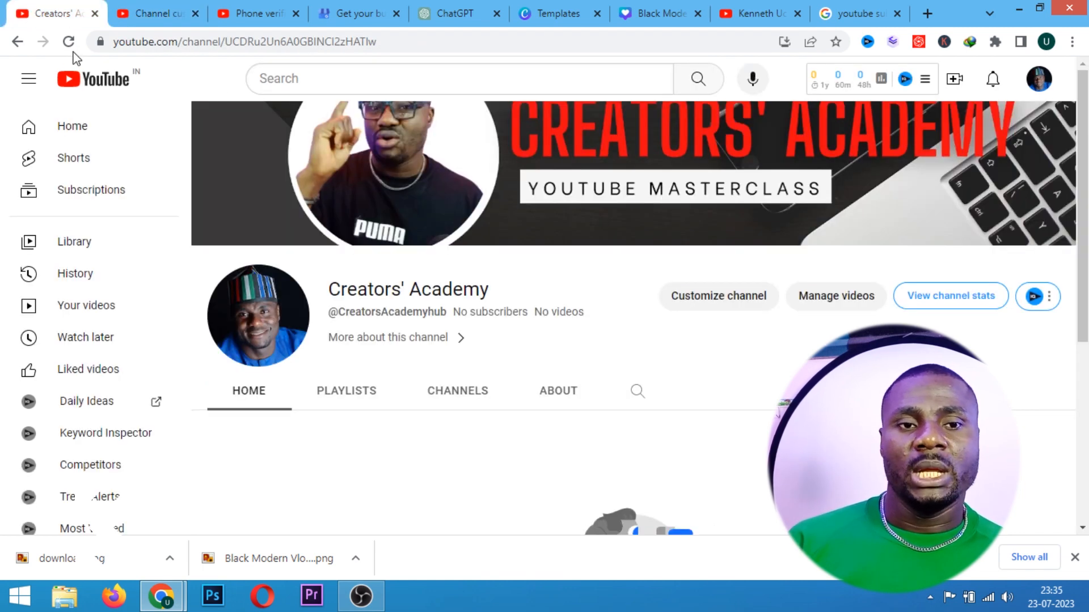
- Check the facebook link on the refreshed Creators' Academy channel banner, and review the link and contact details in YouTube Studio
left_click(69, 41)
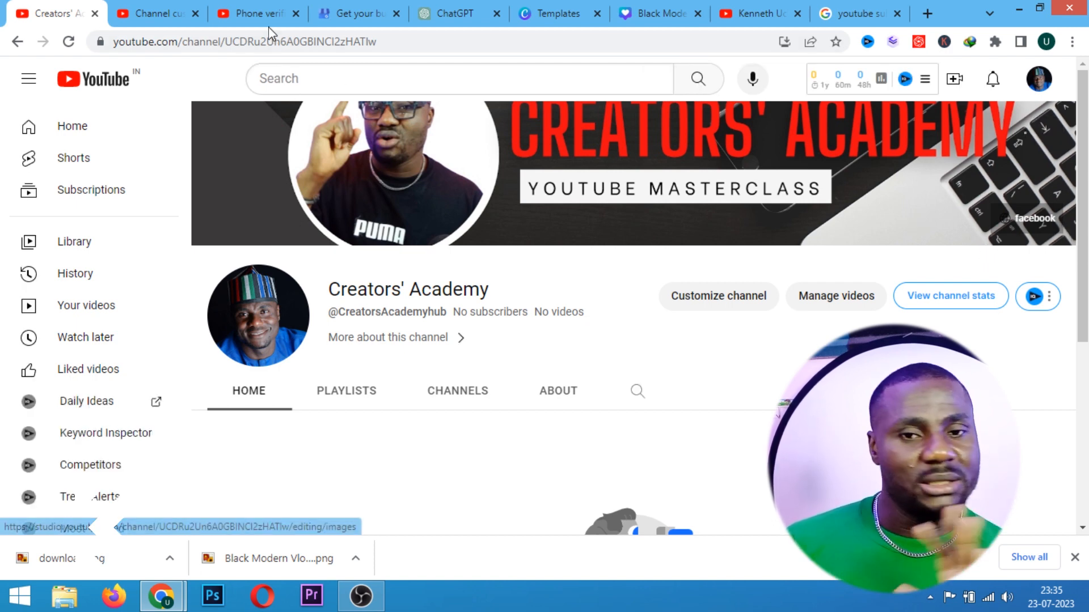
left_click(163, 13)
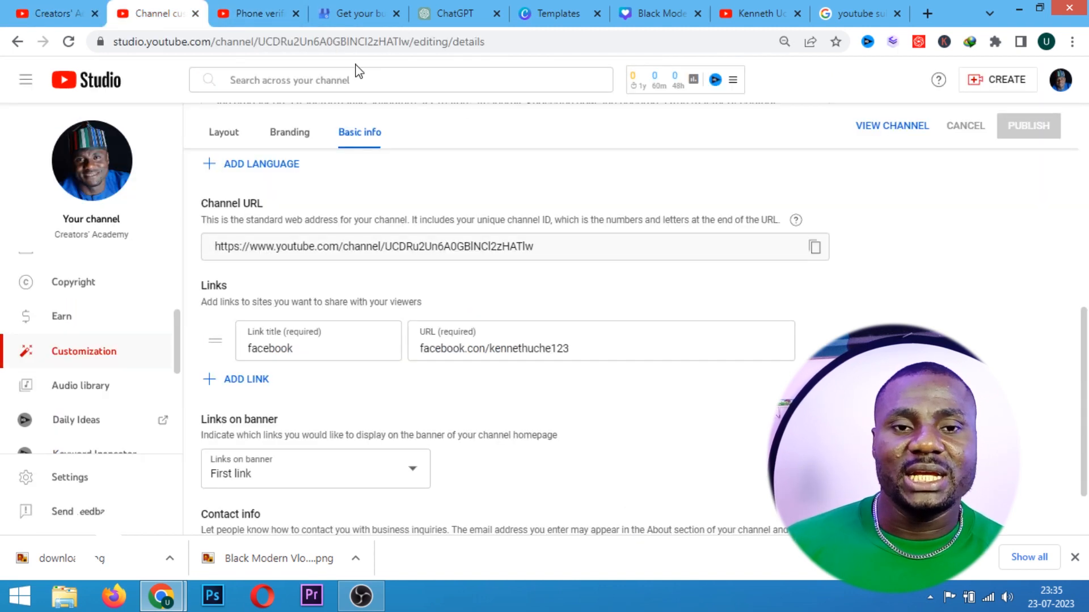
scroll(561, 380, "down", 1)
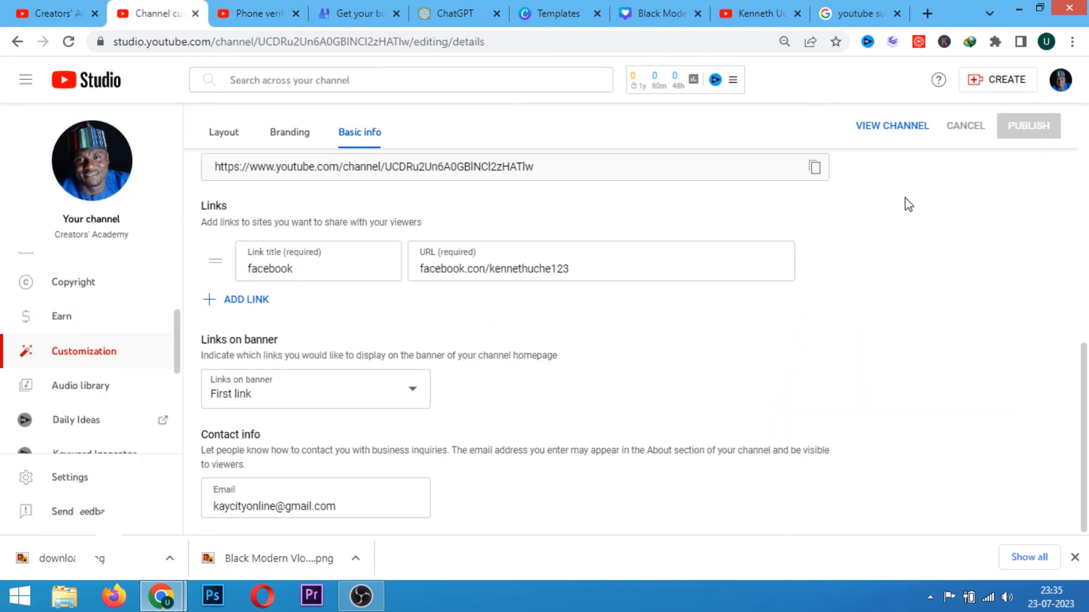